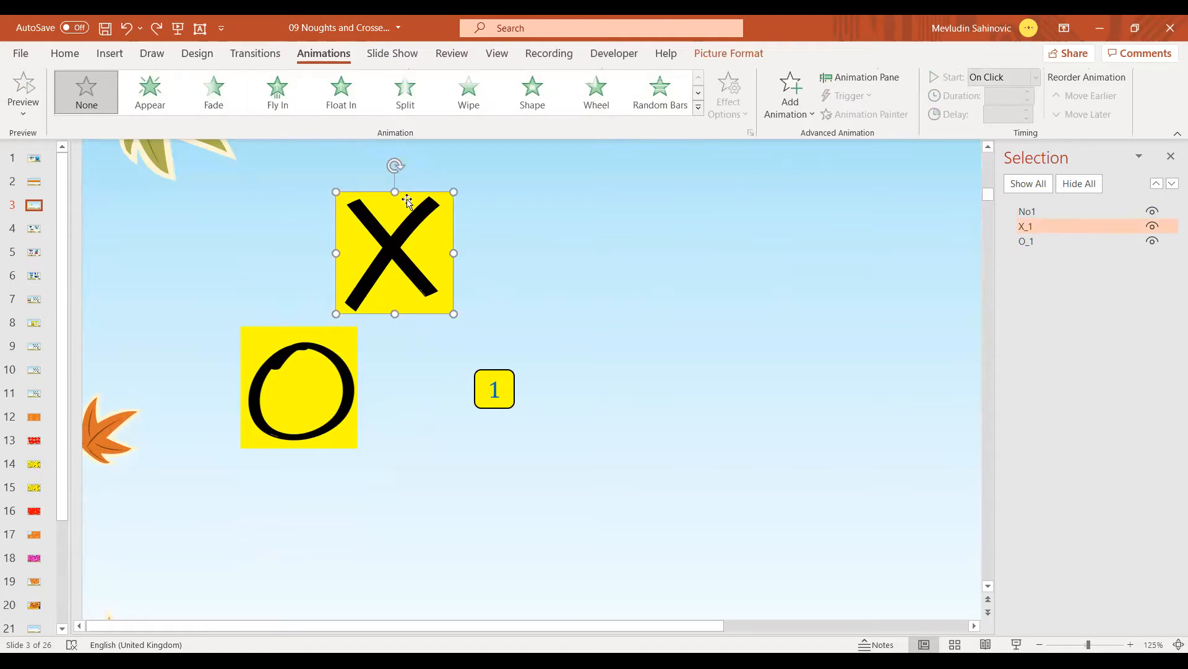
# Step: Apply the Appear entrance animation to the X picture and trigger it on click of No1
pyautogui.click(150, 93)
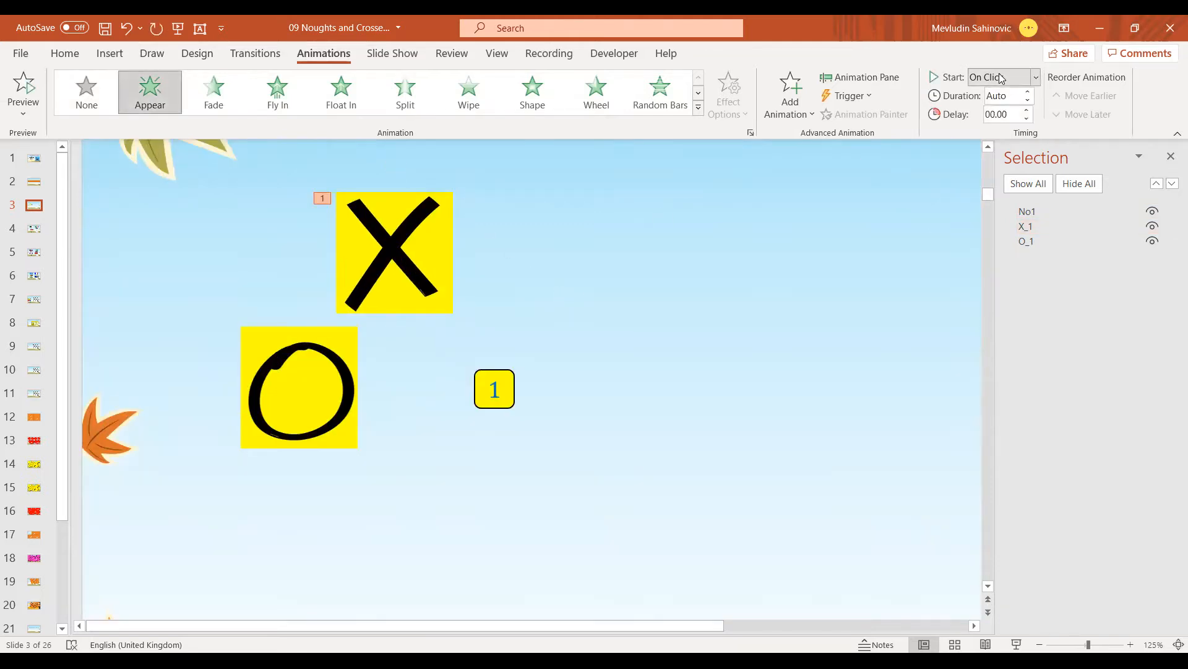
pyautogui.click(849, 98)
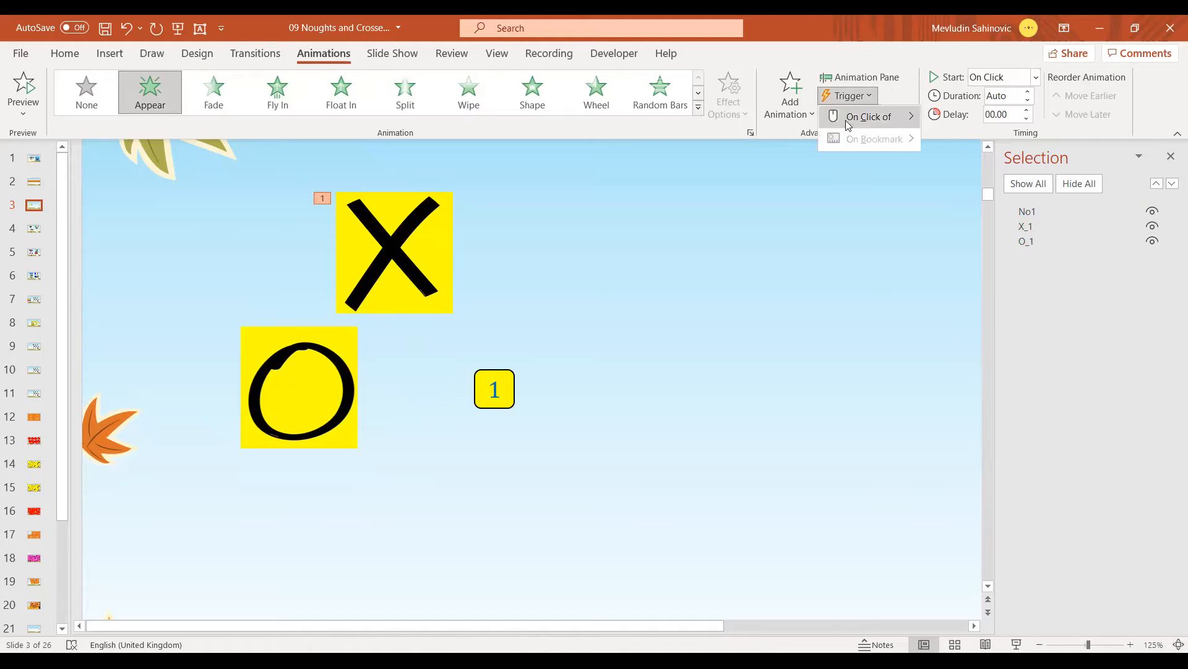
pyautogui.moveTo(848, 125)
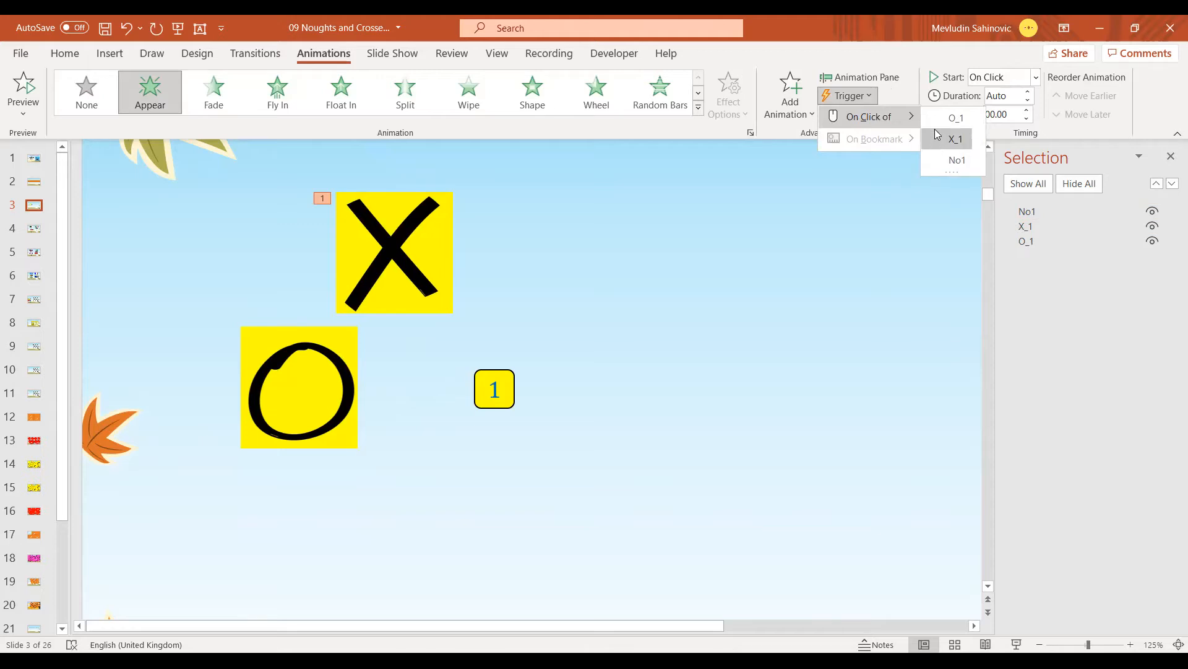
pyautogui.click(943, 162)
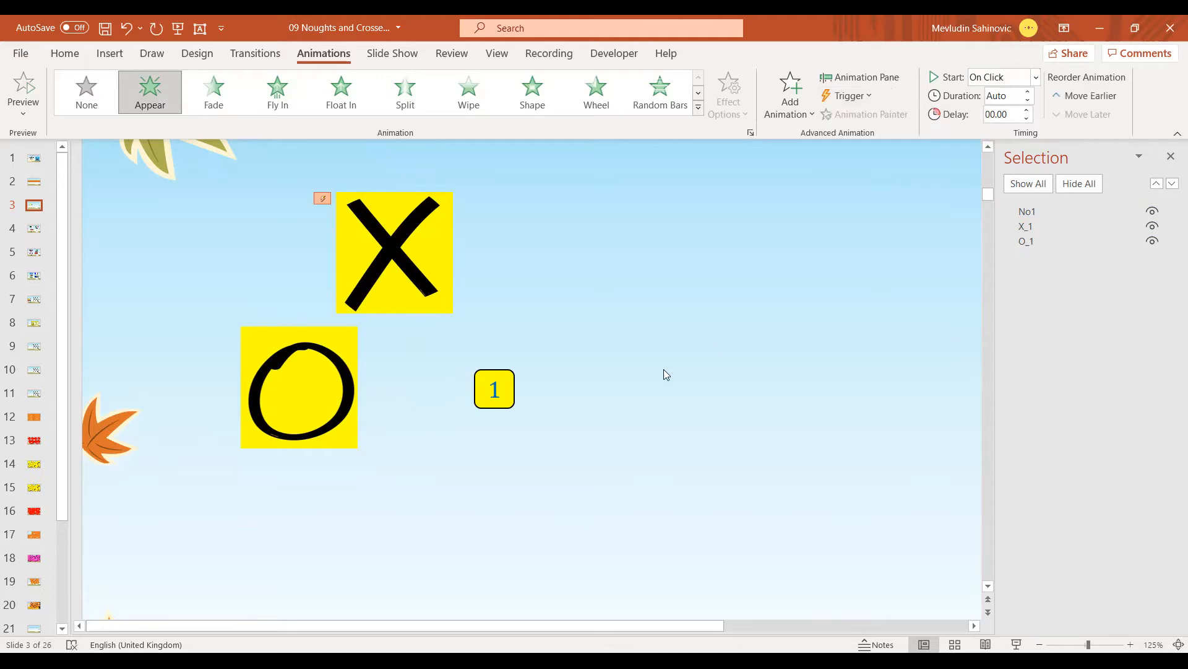
pyautogui.click(607, 381)
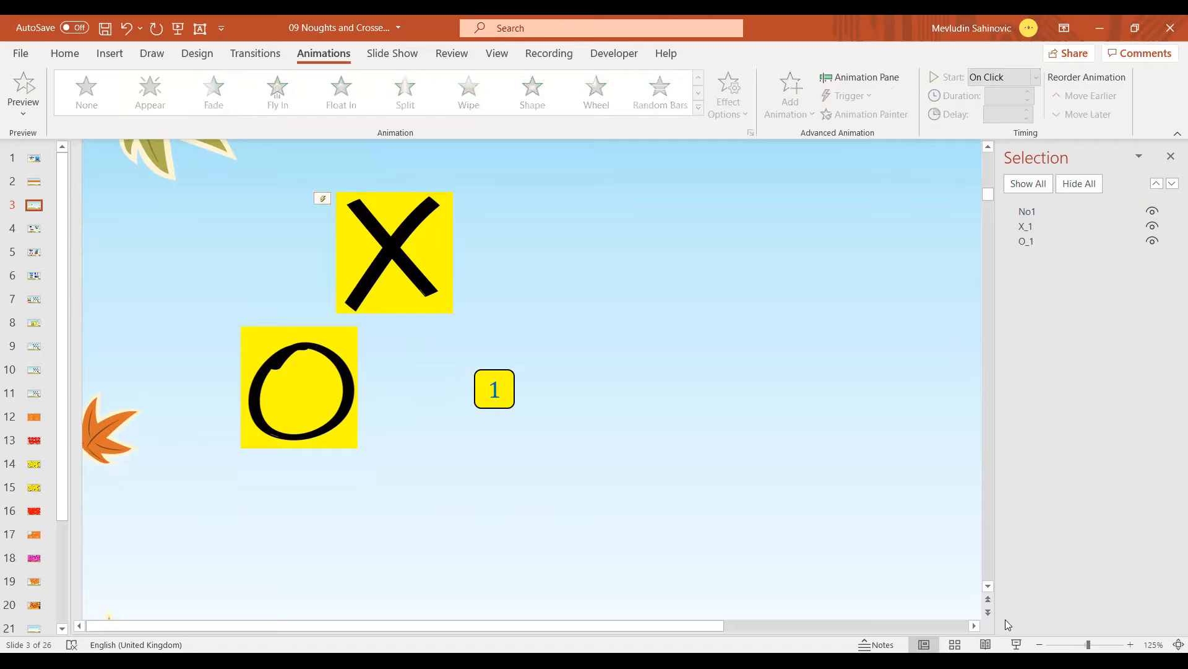
# Step: Test the X picture's Appear trigger in the slide show using the 1 button, and return to editing
pyautogui.click(1017, 645)
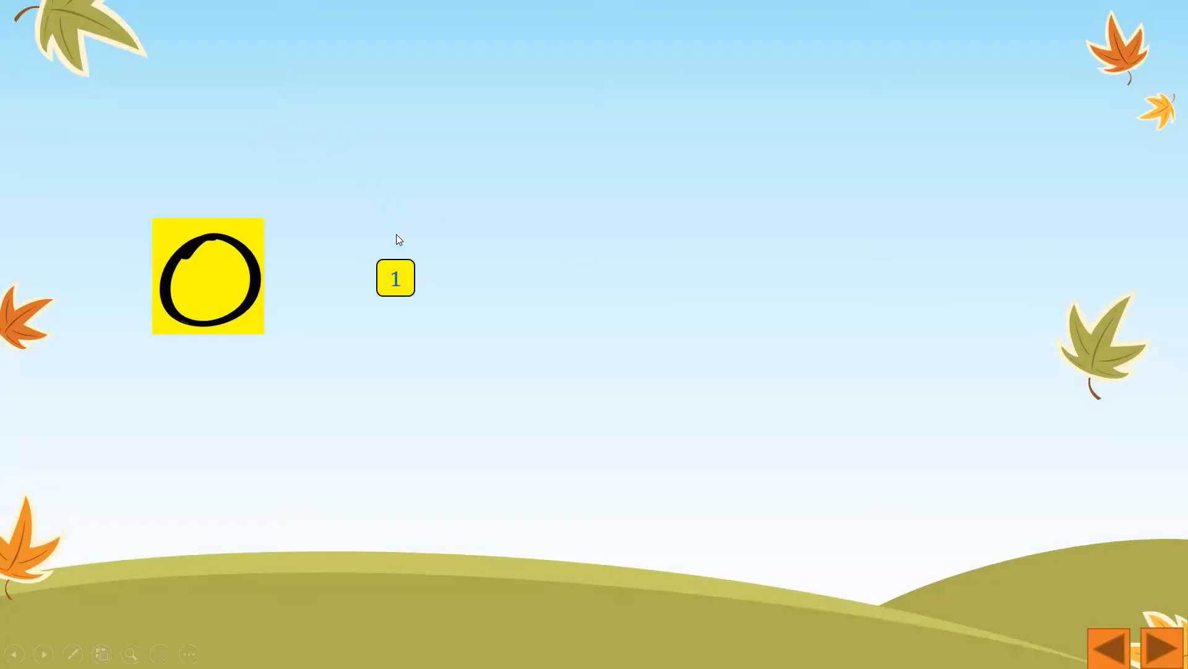
pyautogui.click(397, 280)
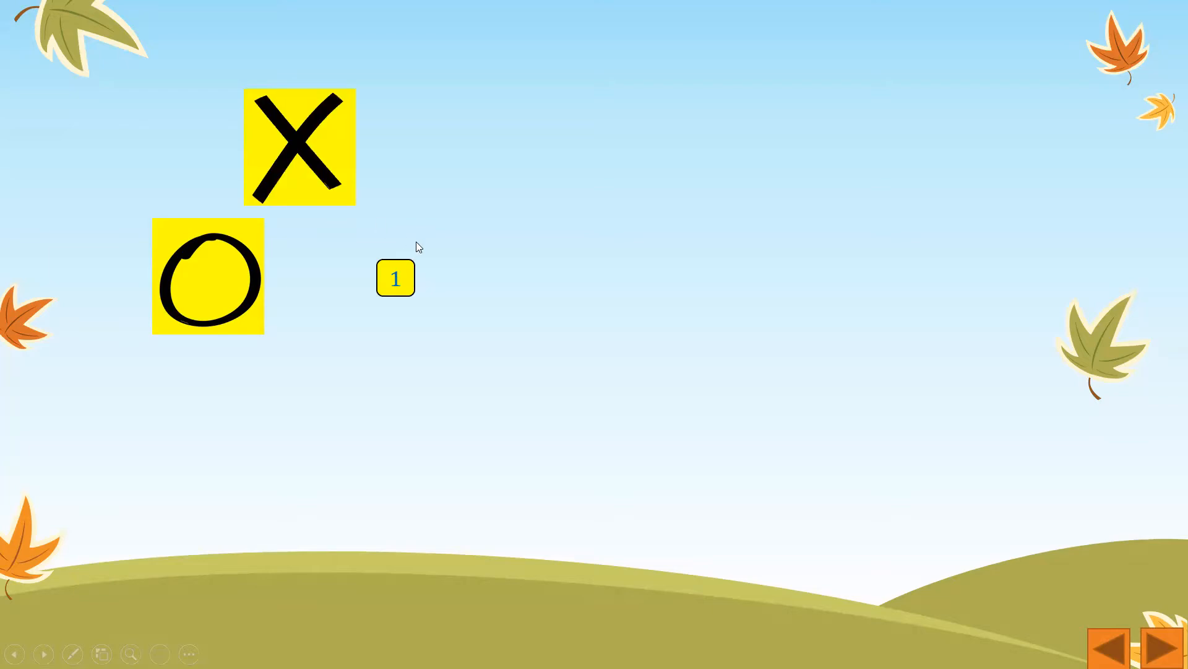
pyautogui.press('Escape')
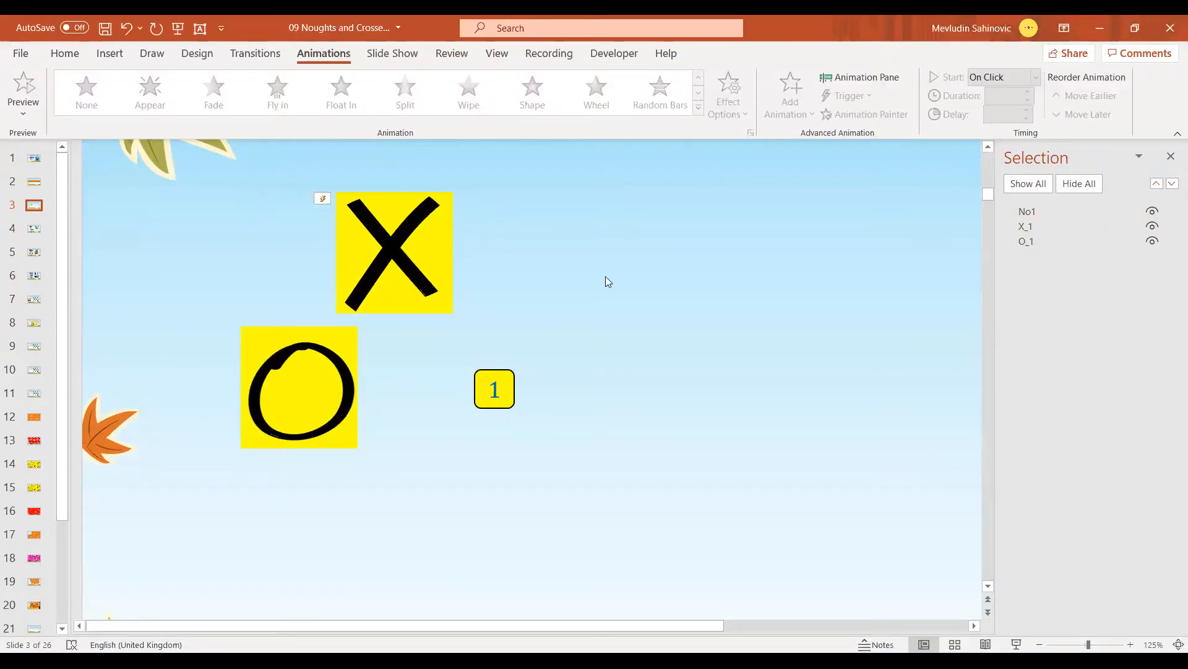
# Step: Add a Wipe exit animation From Top to the X picture, triggered on click of No1, and show the Animation Pane
pyautogui.click(401, 246)
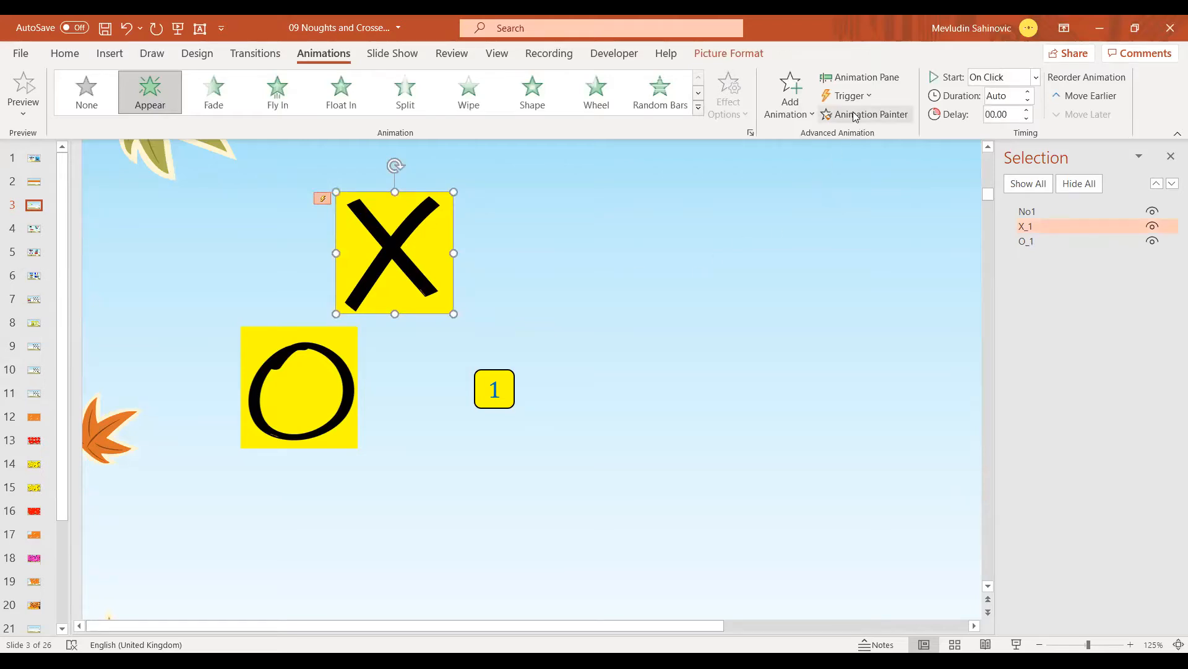
pyautogui.click(799, 117)
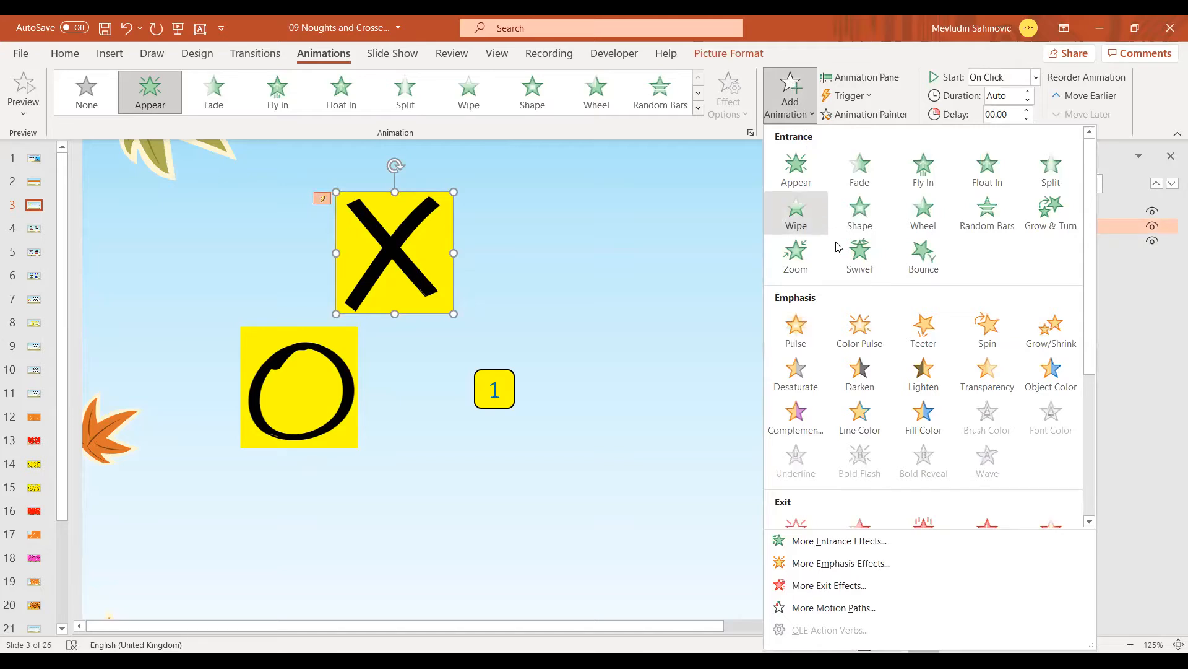
pyautogui.scroll(-3, 832, 449)
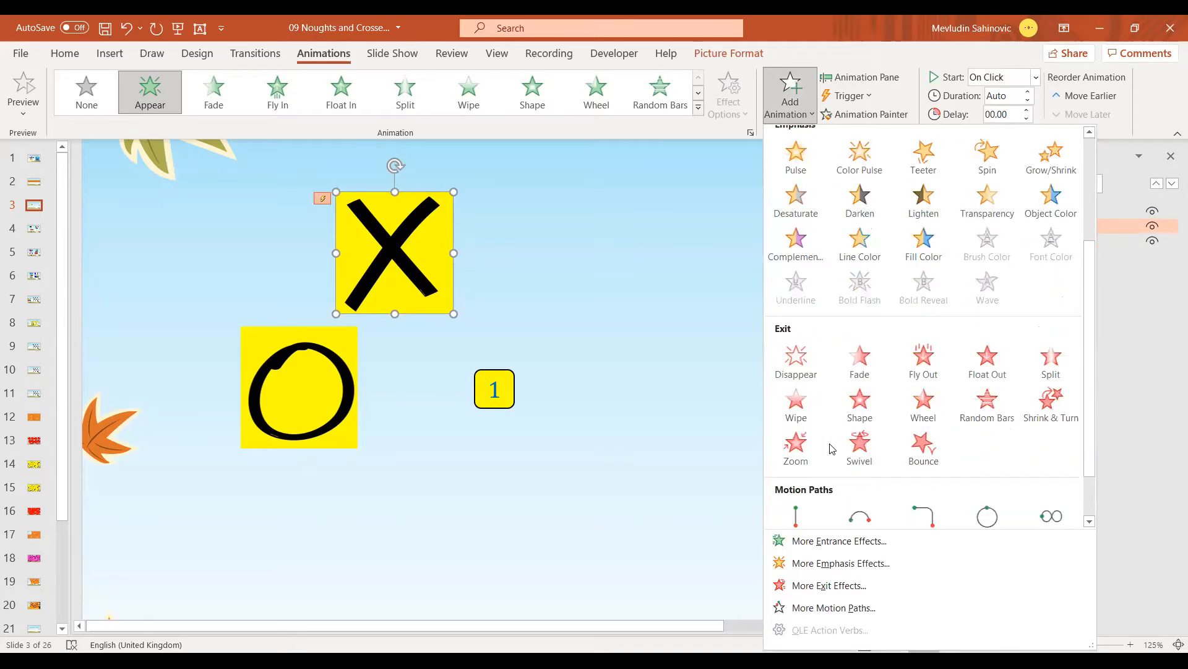
pyautogui.click(807, 414)
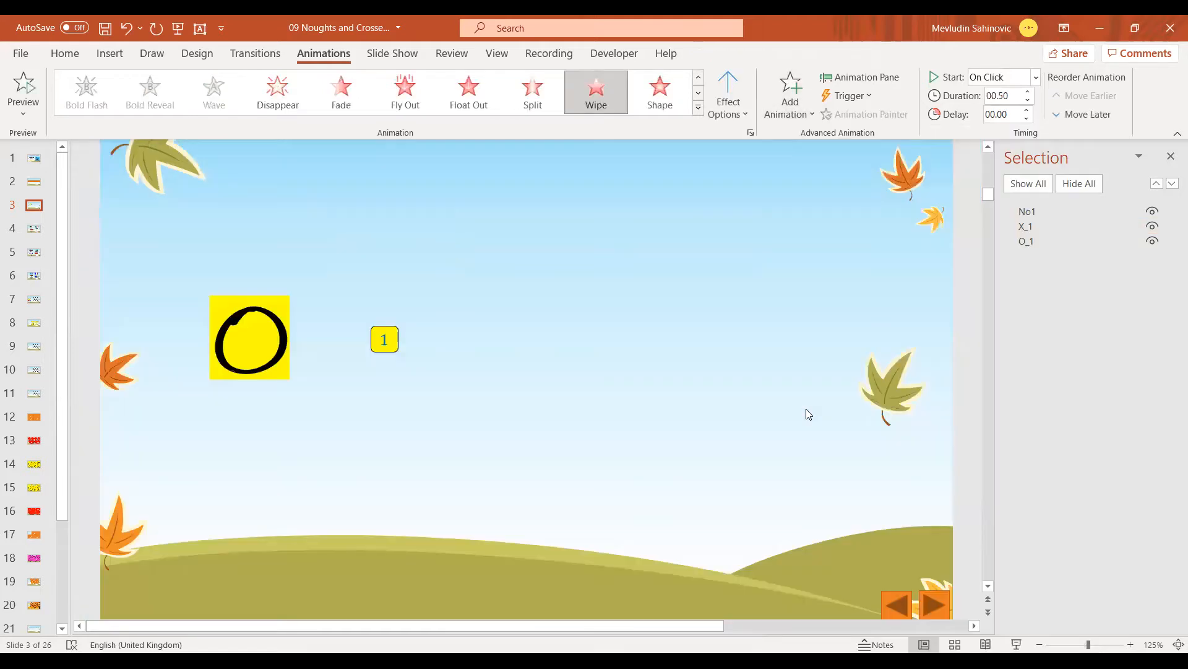
pyautogui.click(729, 111)
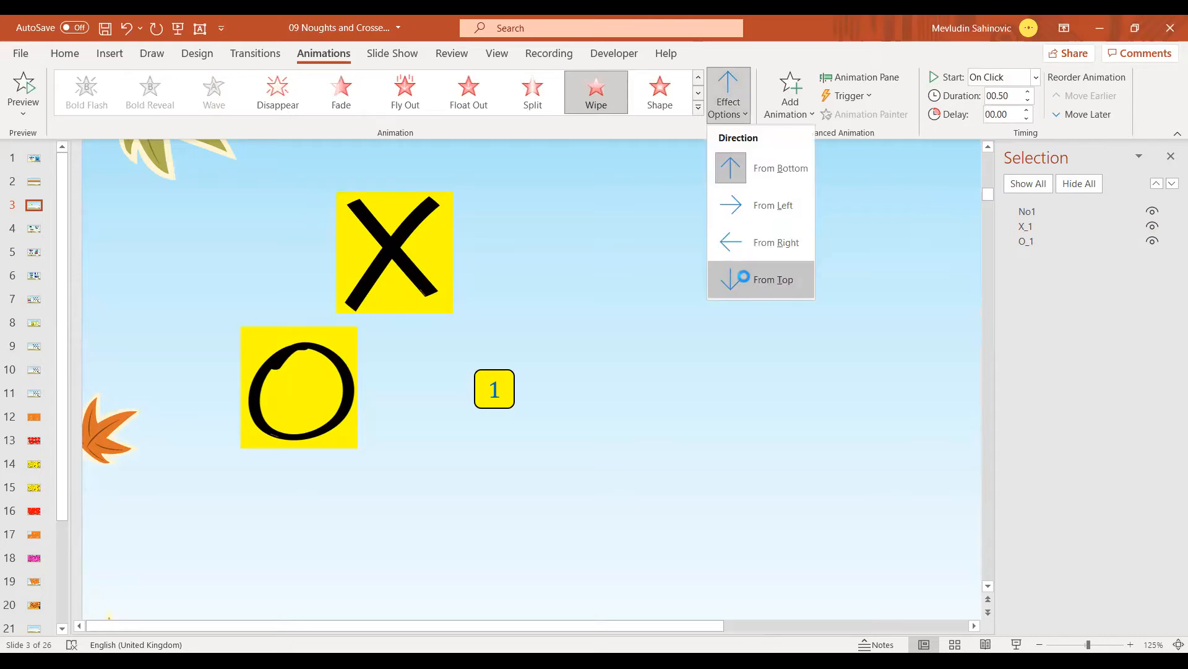
pyautogui.click(744, 279)
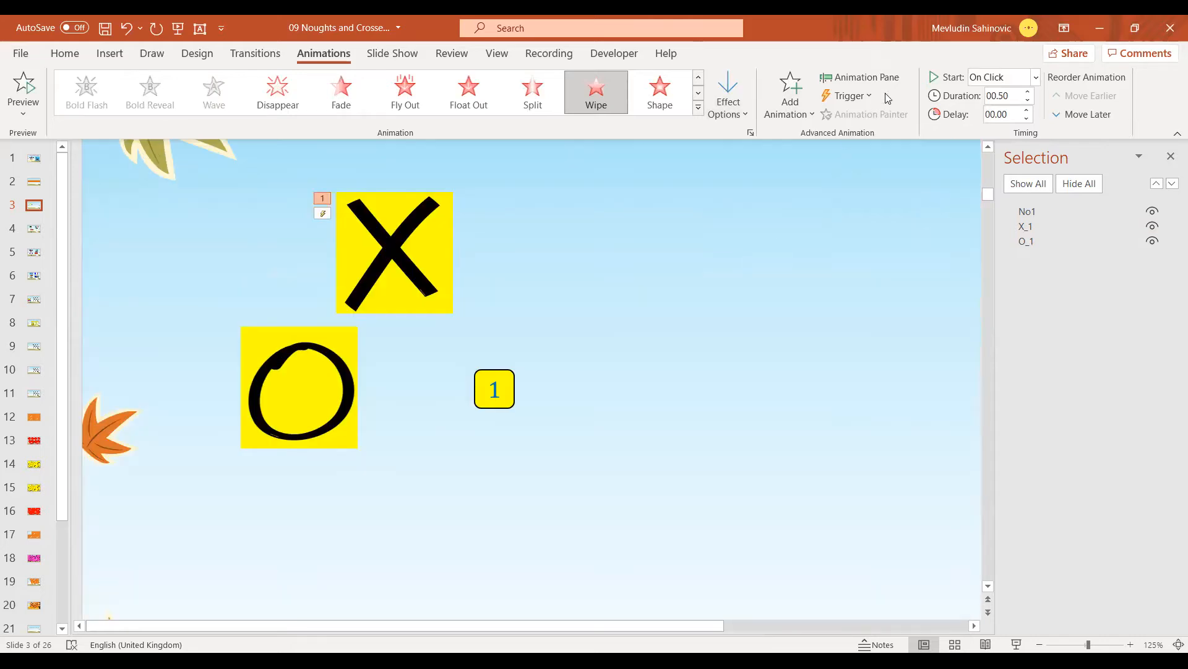
pyautogui.click(864, 97)
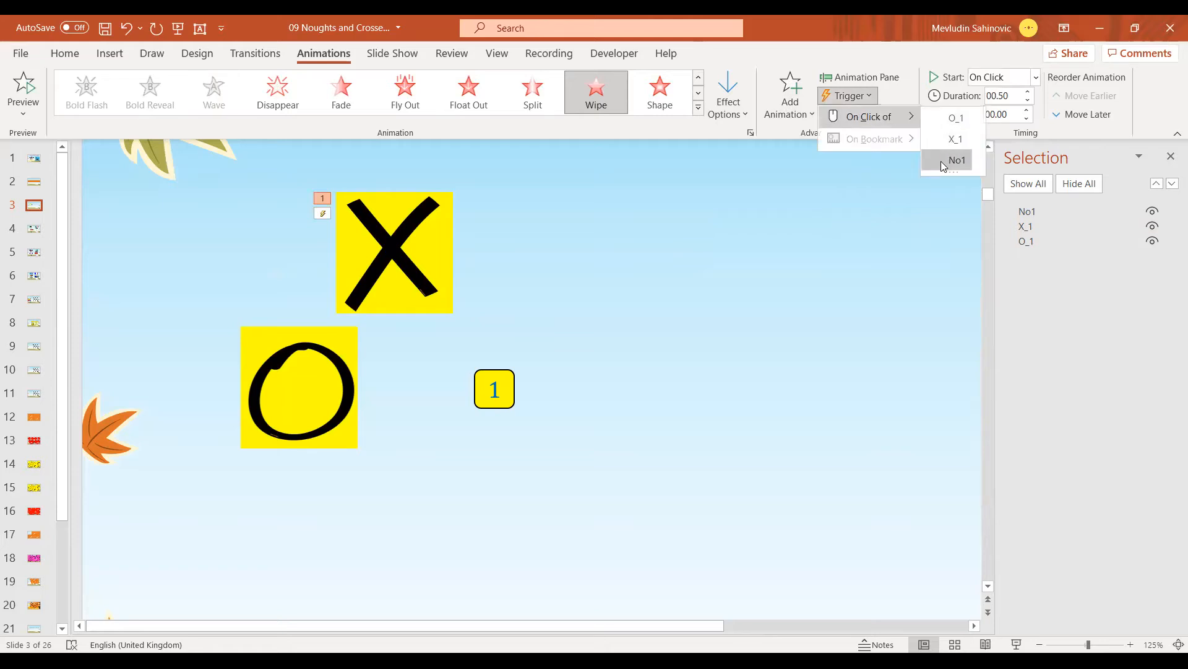
pyautogui.click(942, 162)
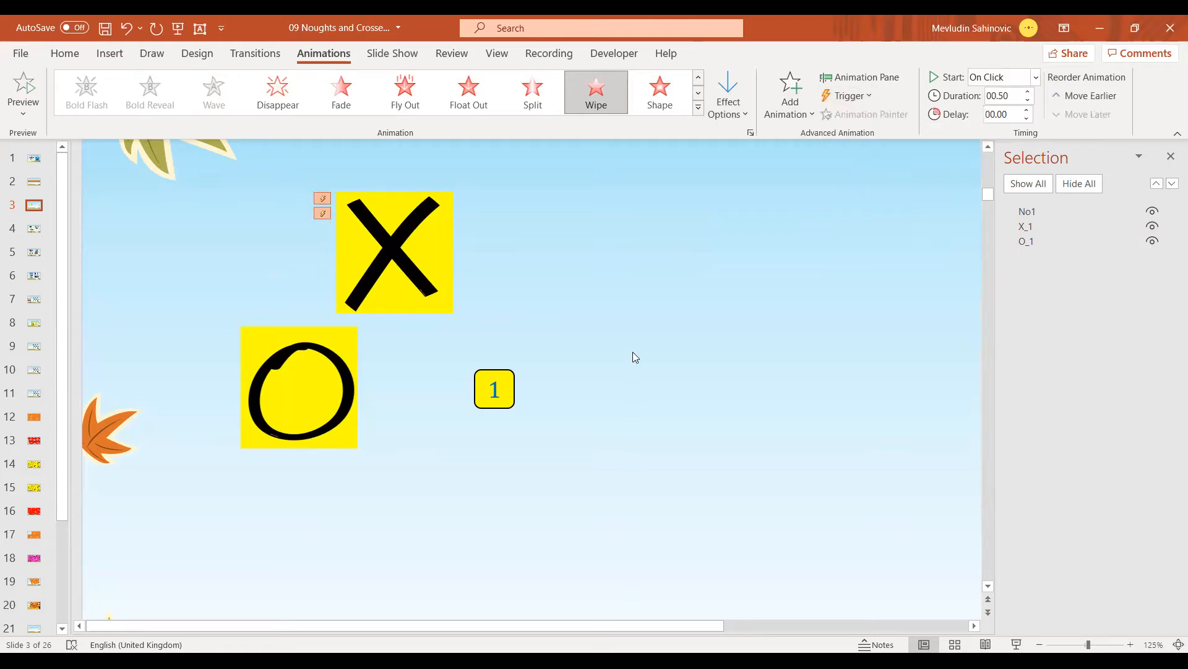
pyautogui.click(423, 243)
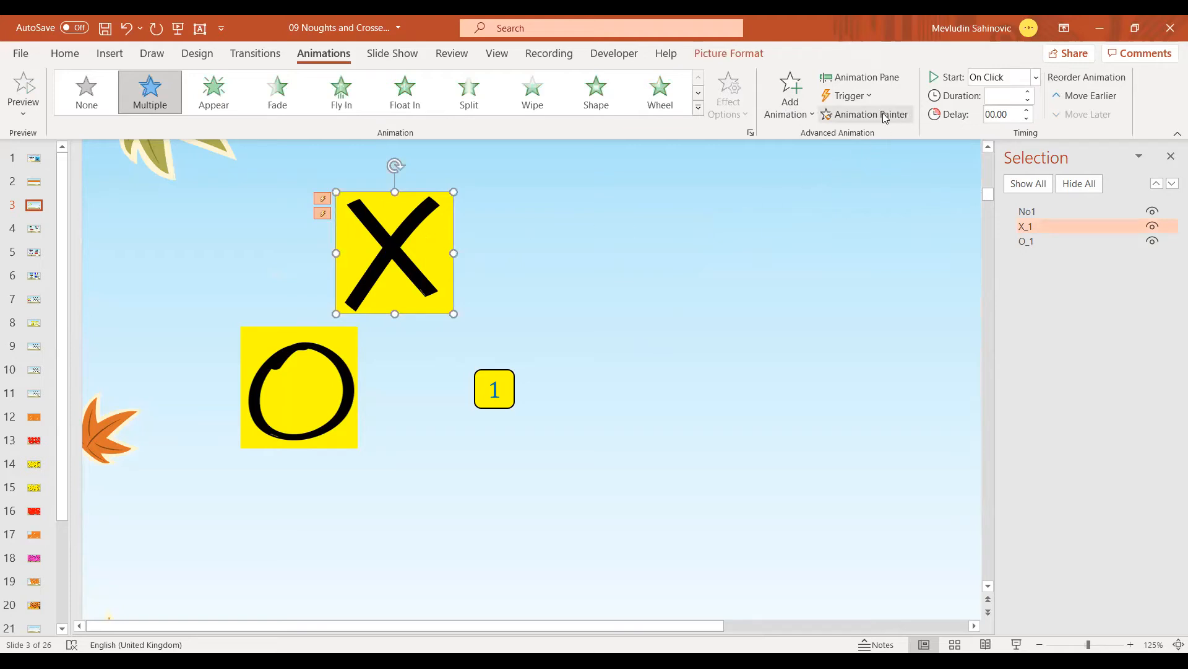
pyautogui.click(861, 77)
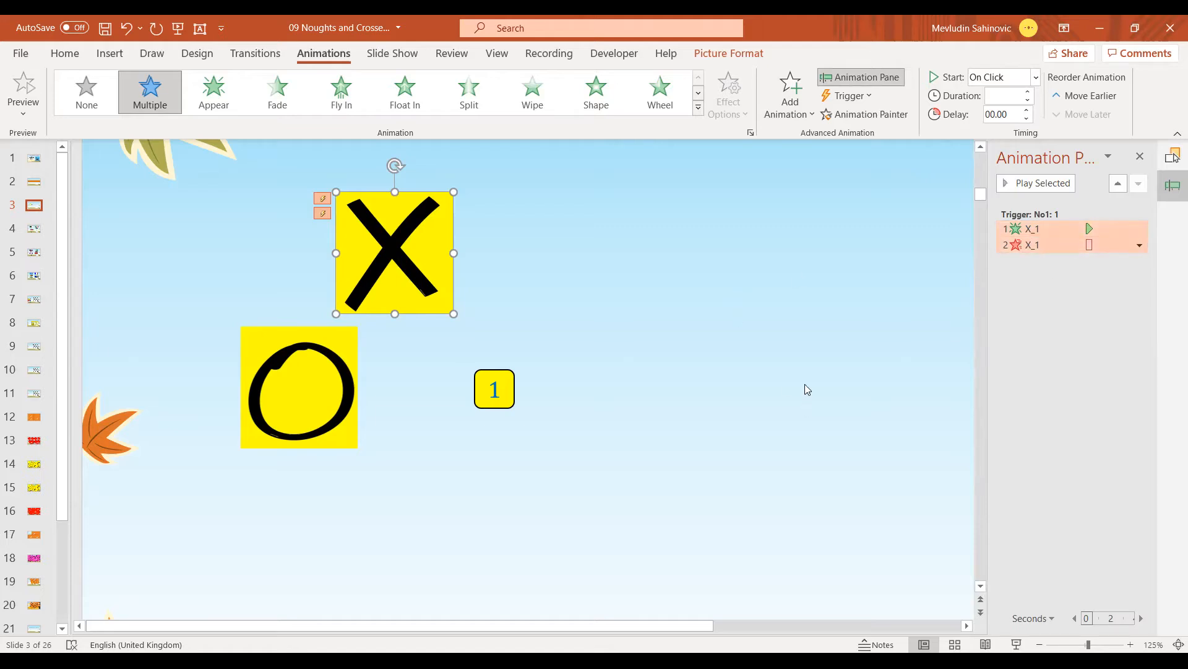
# Step: Run the current slide and repeatedly use the 1 button to test the X picture's entrance and exit, then end the show
pyautogui.click(1016, 646)
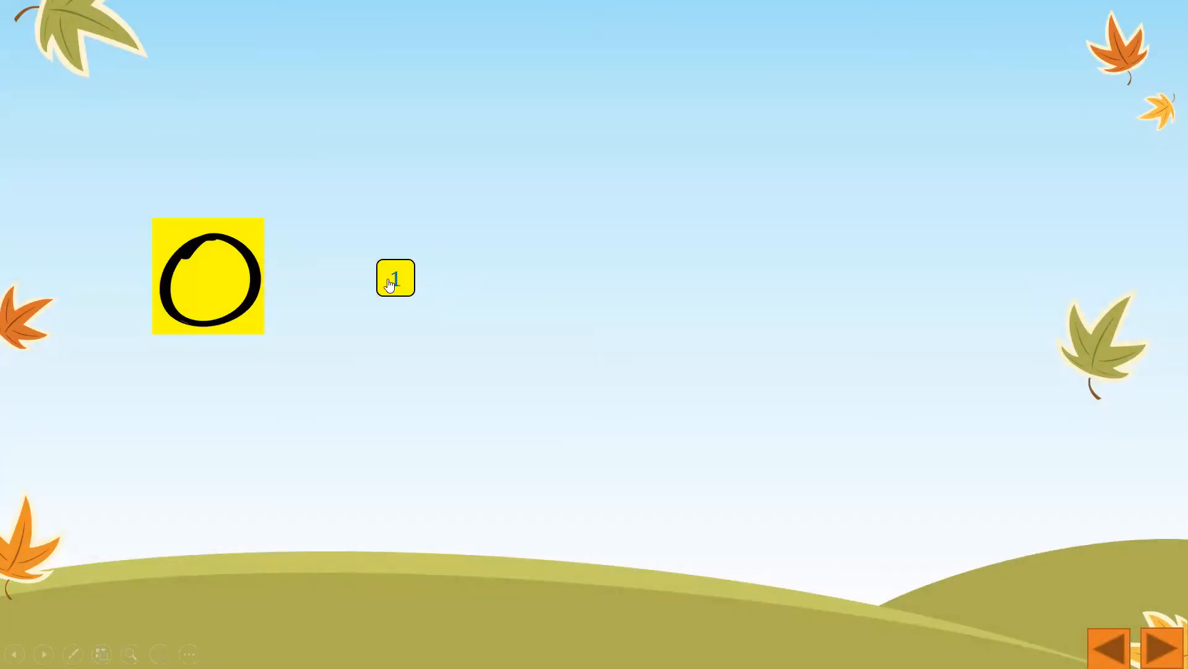
pyautogui.click(390, 284)
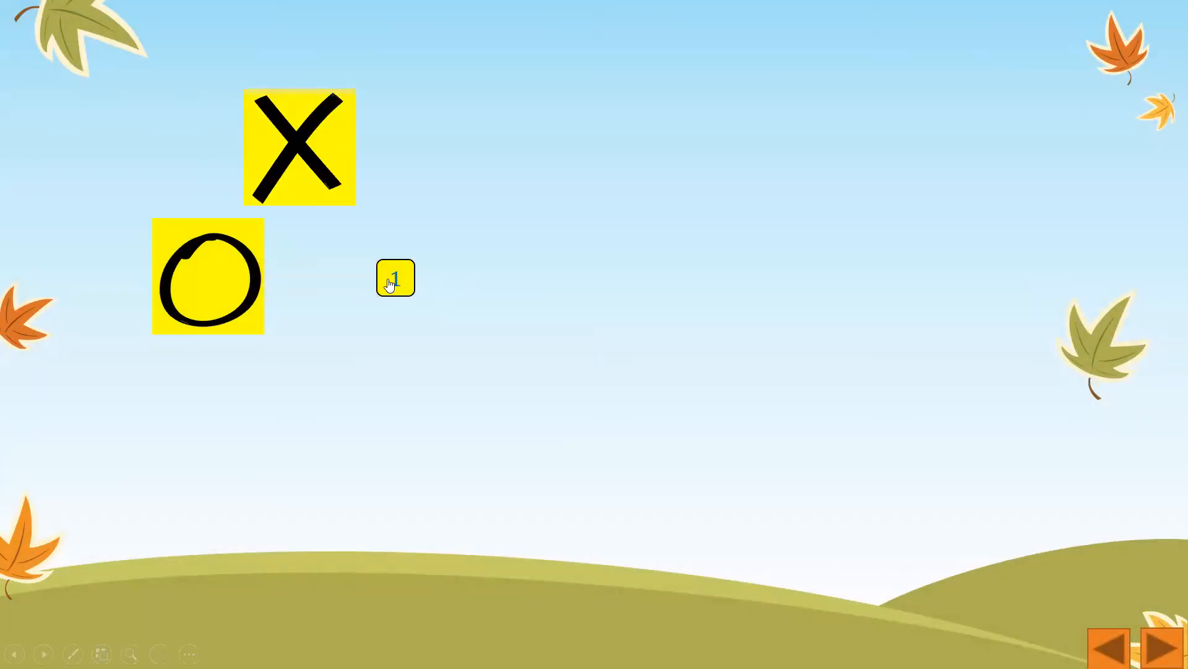
pyautogui.click(390, 284)
pyautogui.click(390, 283)
pyautogui.click(390, 283)
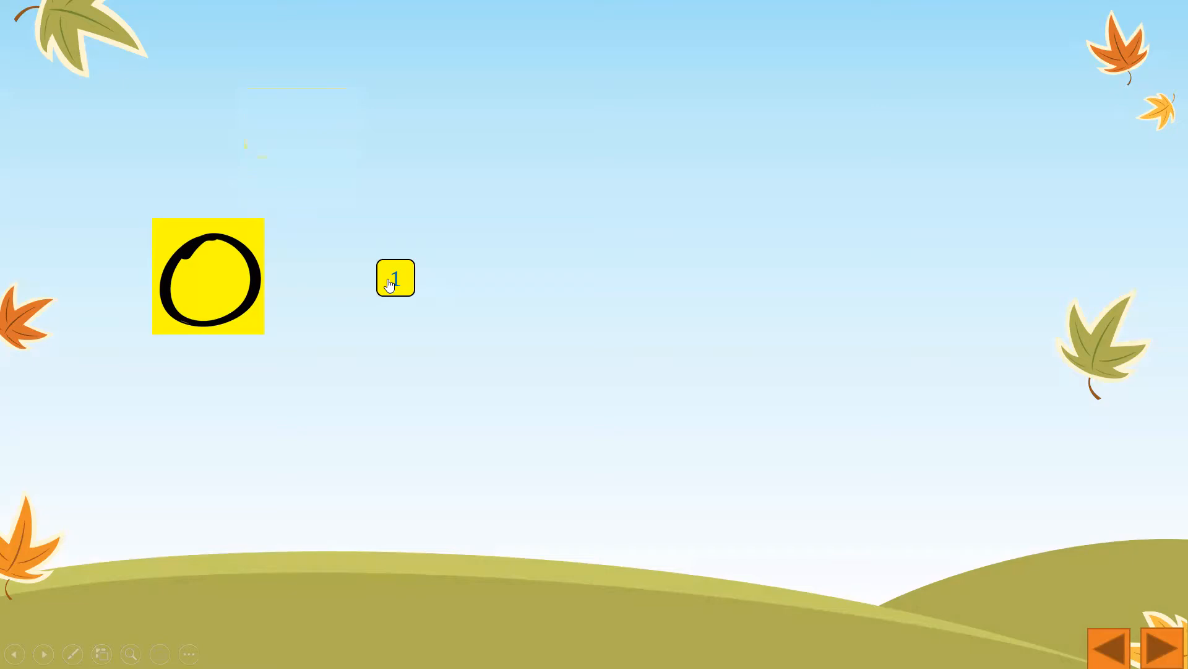
pyautogui.click(390, 284)
pyautogui.click(390, 283)
pyautogui.press('Escape')
# Step: Move the X picture so that it sits directly above the O picture
pyautogui.moveTo(403, 257); pyautogui.dragTo(304, 255)
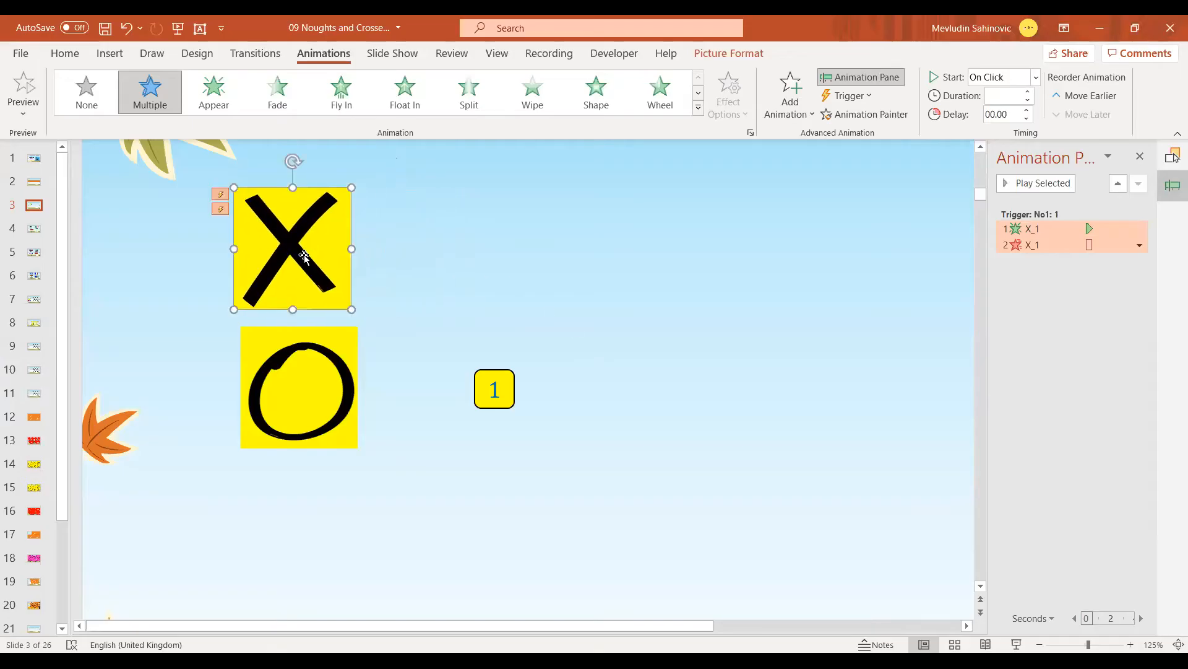
pyautogui.click(453, 266)
# Step: Apply the Appear entrance animation to the O picture and trigger it on click of No1
pyautogui.click(291, 401)
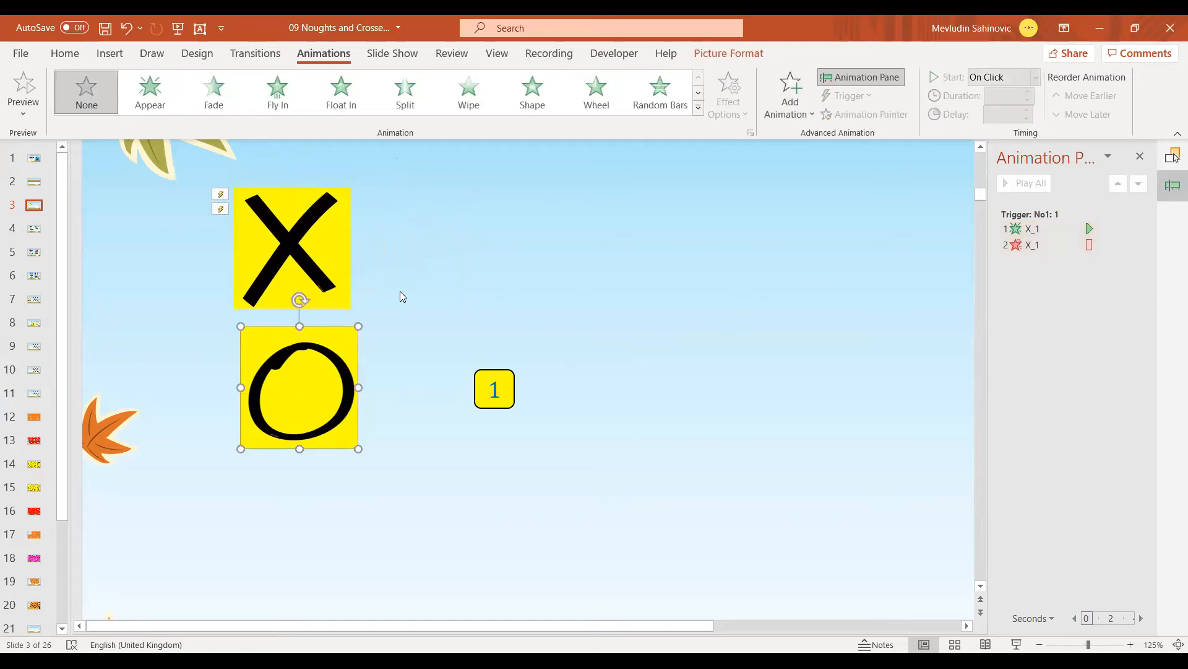
pyautogui.click(146, 96)
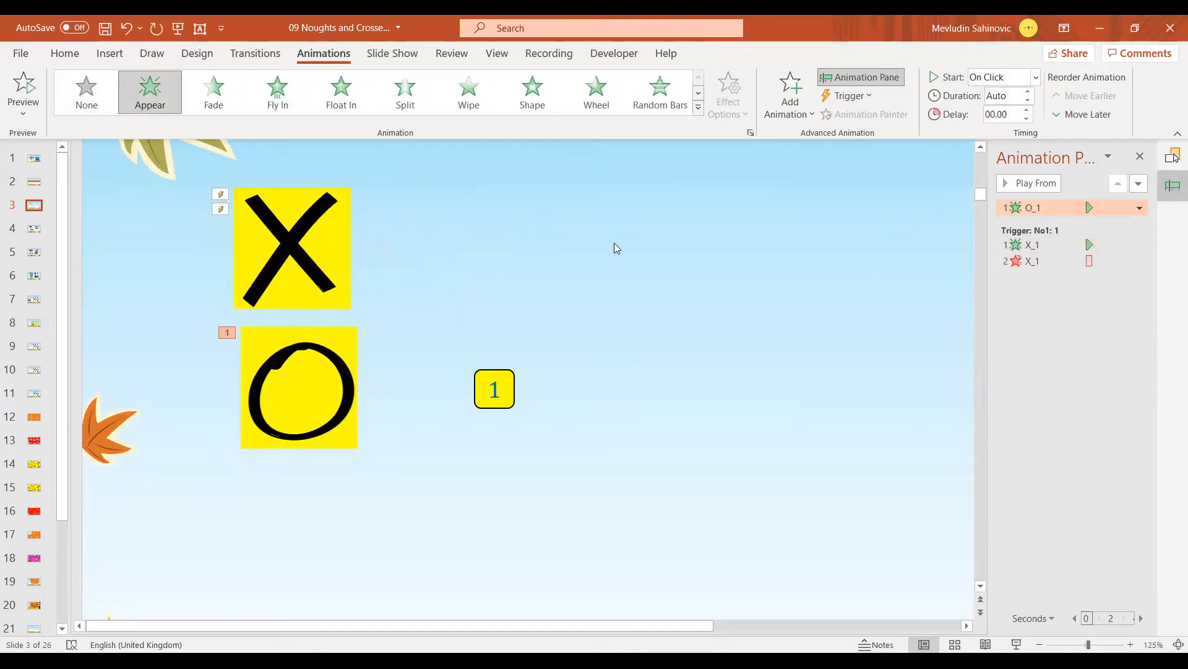
pyautogui.click(867, 97)
pyautogui.moveTo(879, 116)
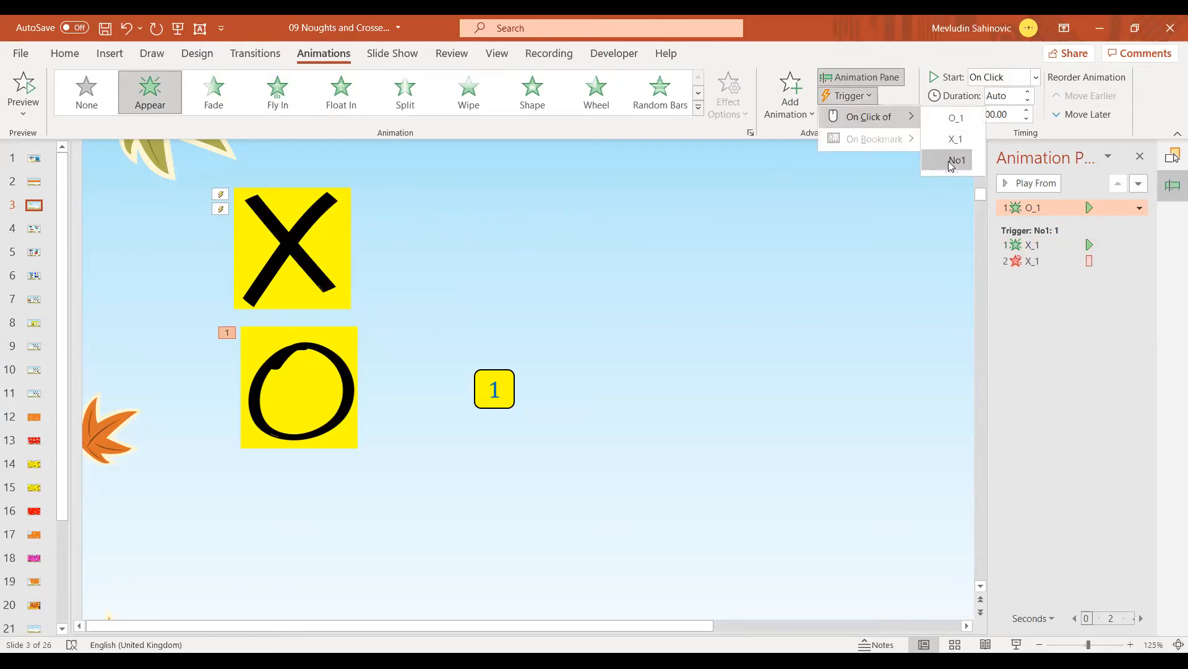
pyautogui.click(950, 160)
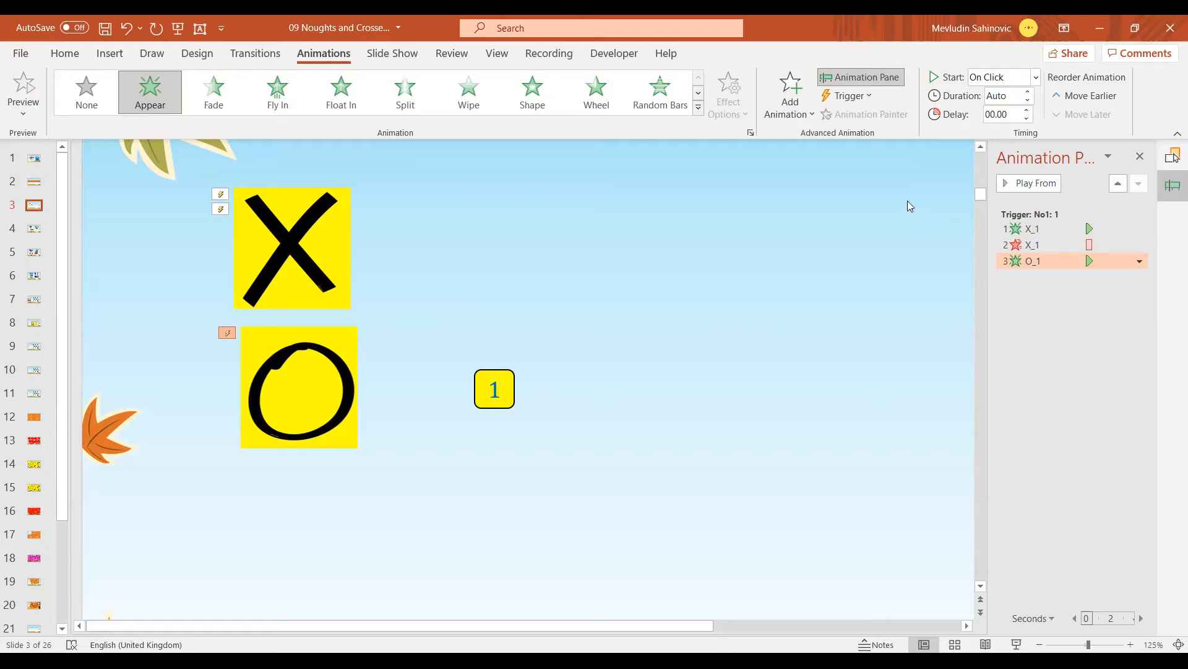
# Step: Set the O_1 Appear animation to Start With Previous so it plays together with the X_1 exit
pyautogui.click(1139, 261)
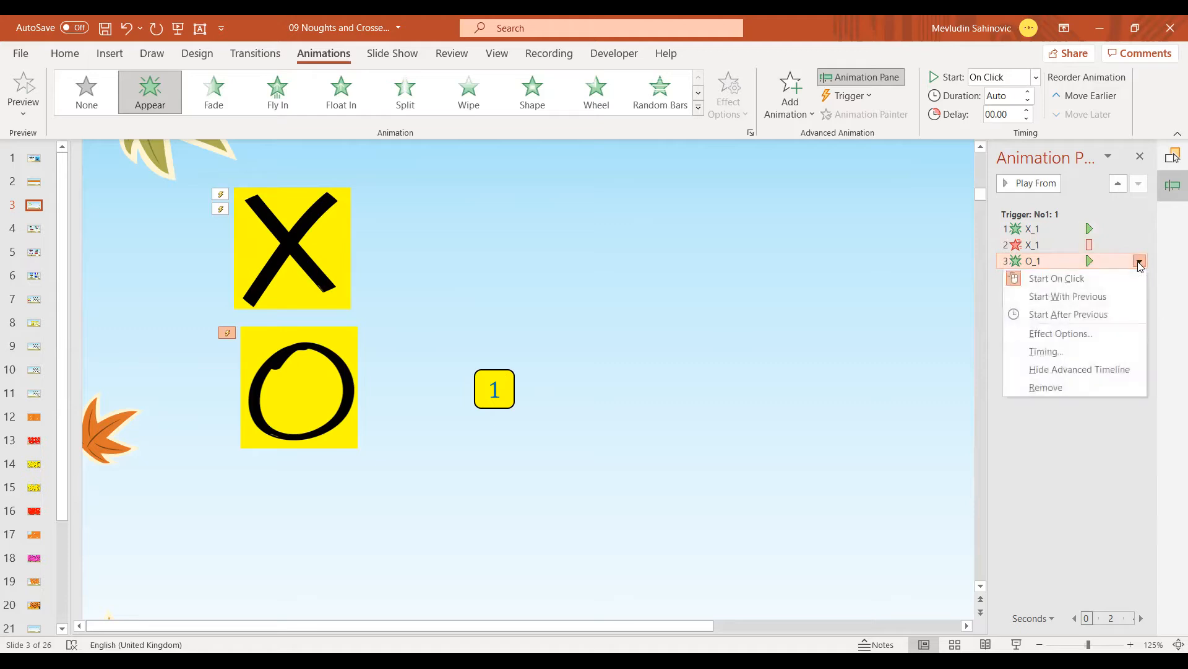
pyautogui.click(1113, 298)
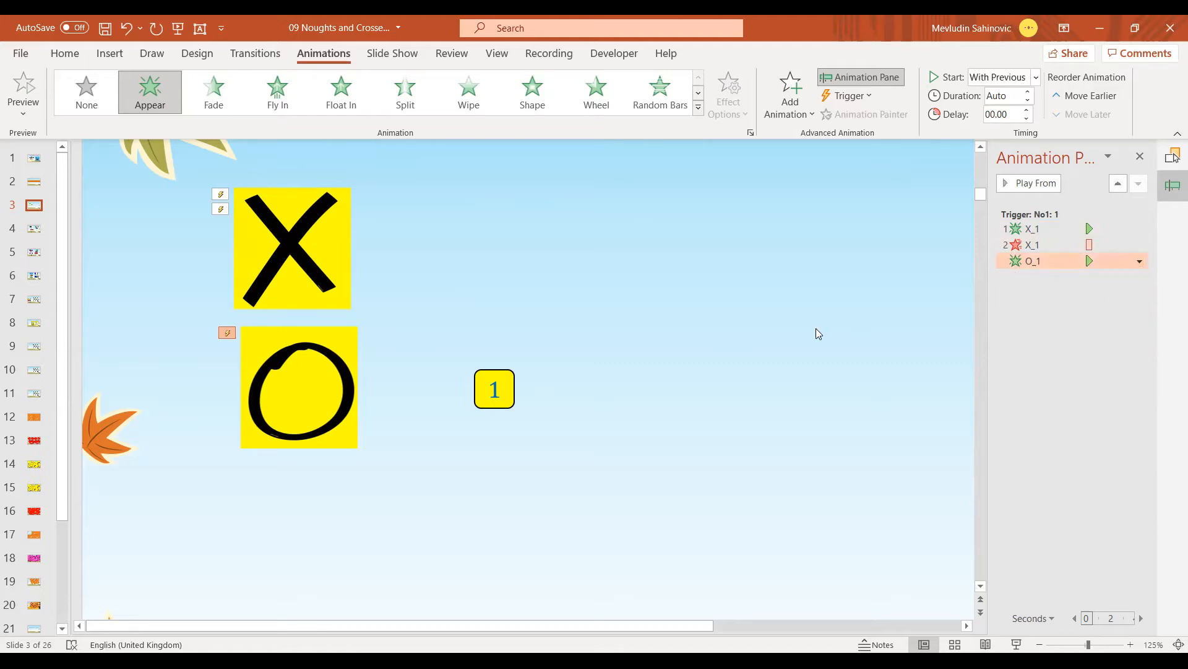
pyautogui.click(550, 305)
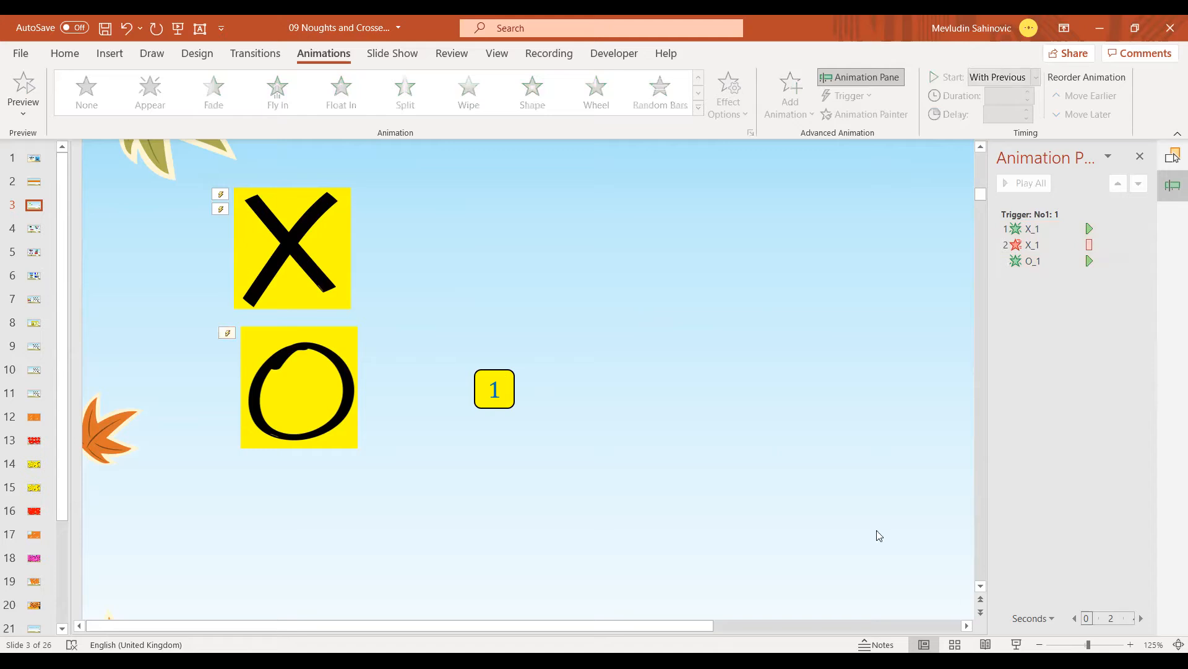
# Step: Play the current slide and test the switch from X to O with the 1 button, ending the show when done
pyautogui.hotkey('shift', 'F5')
pyautogui.click(400, 282)
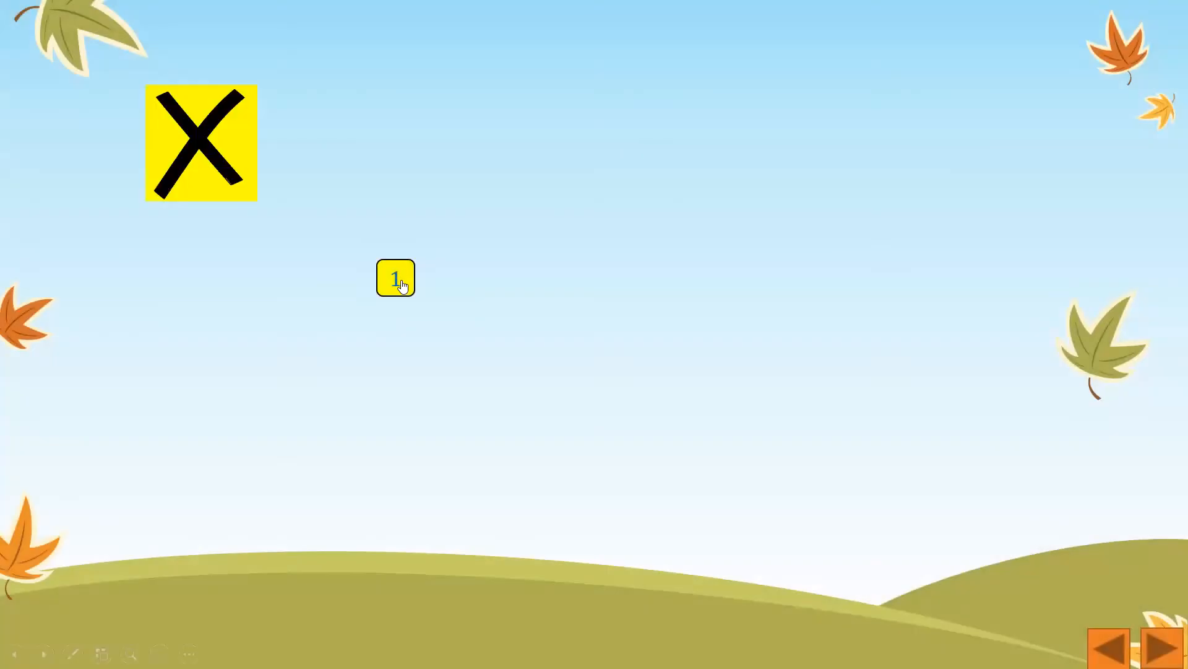
pyautogui.click(400, 284)
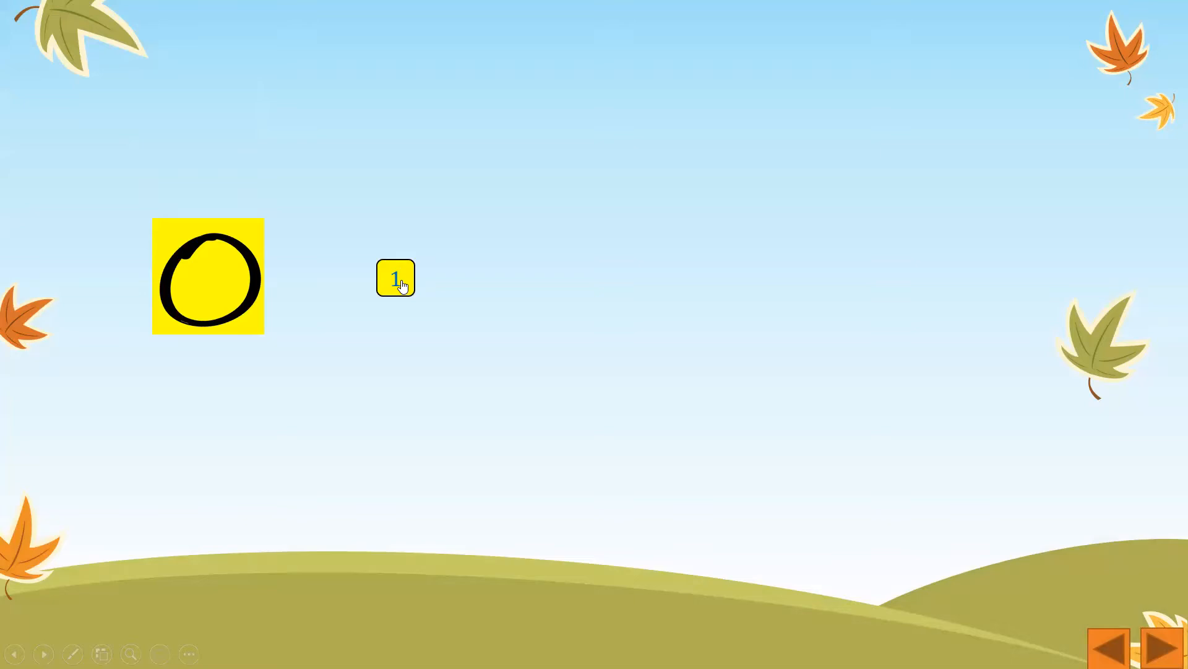
pyautogui.click(401, 284)
pyautogui.click(402, 284)
pyautogui.click(402, 284)
pyautogui.click(402, 284)
pyautogui.press('Escape')
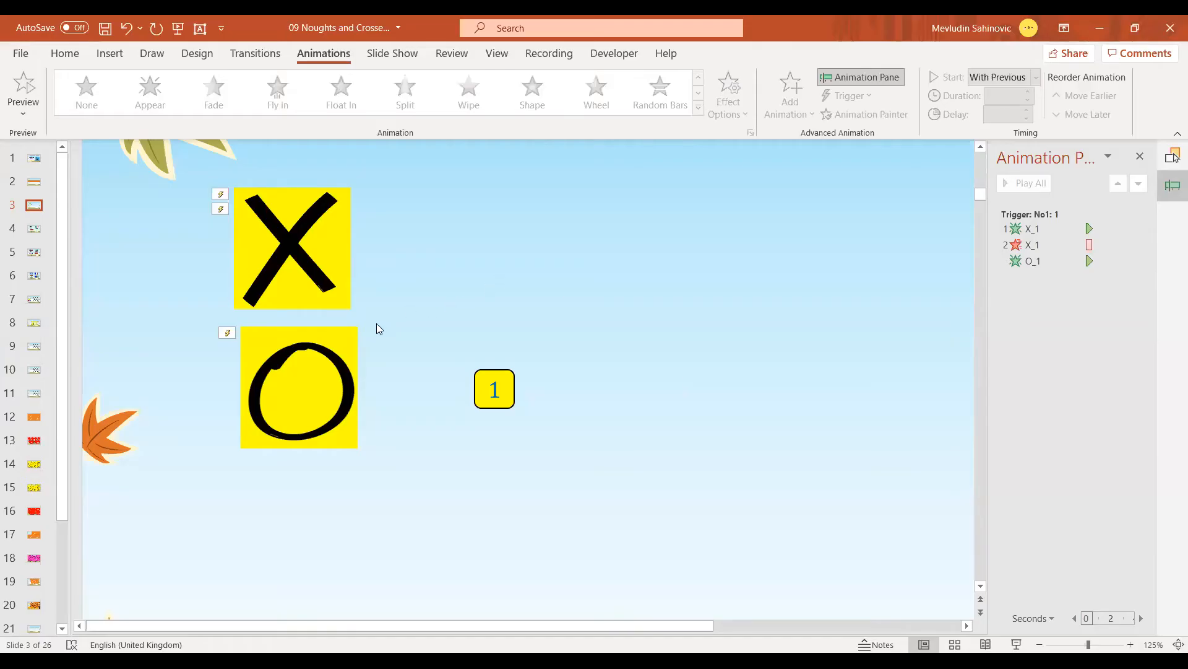
# Step: Try to add a Swivel exit animation to the O picture with a shorter duration and an On Click start, without a trigger
pyautogui.click(319, 353)
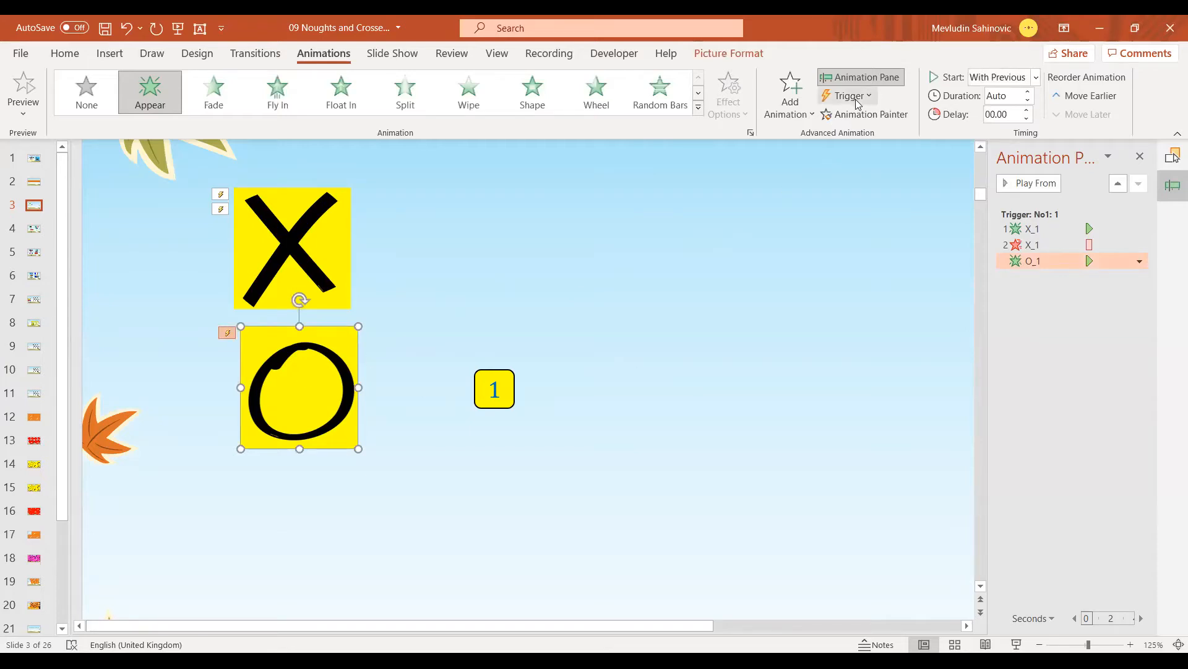
pyautogui.click(796, 117)
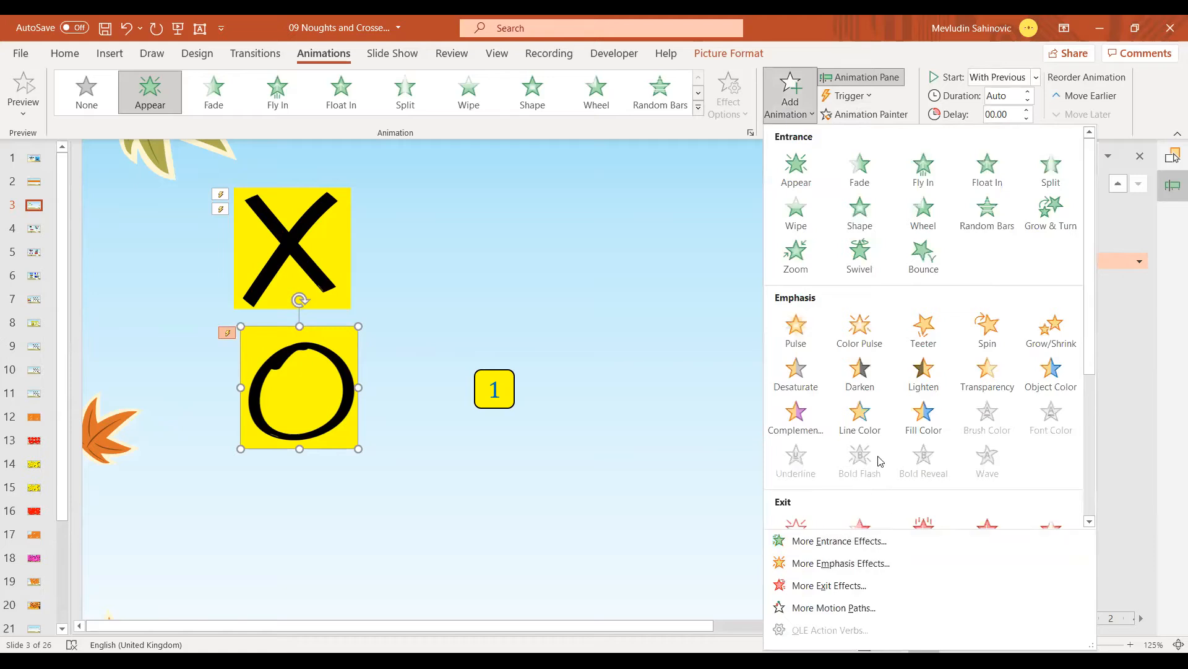
pyautogui.scroll(-5, 880, 460)
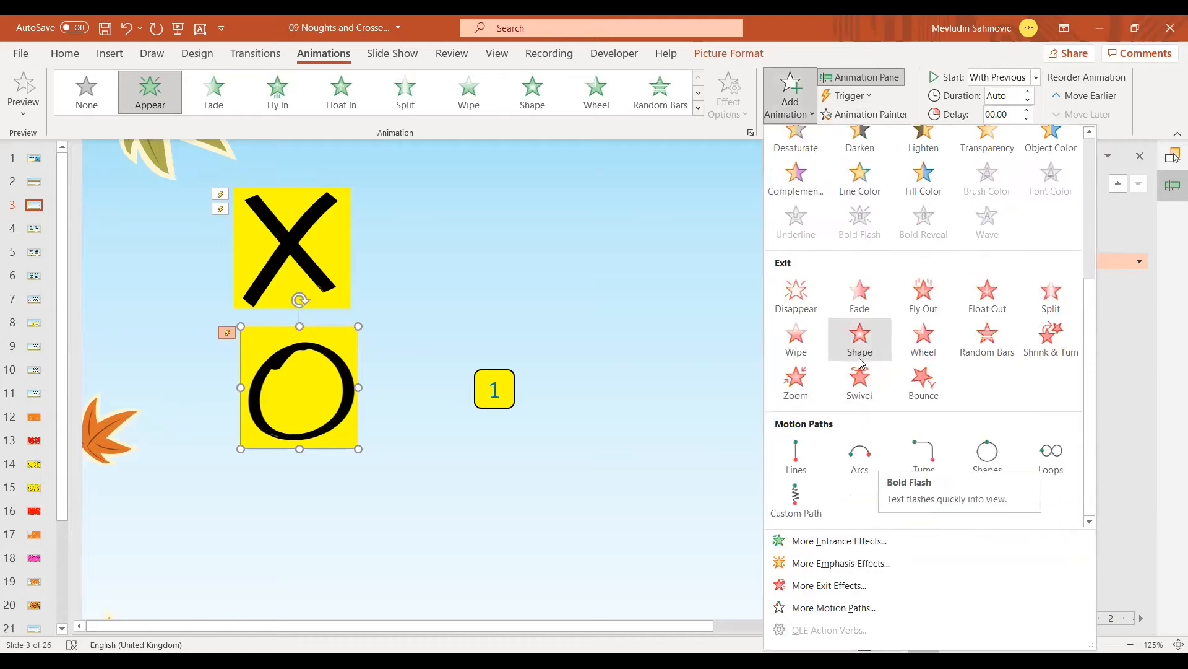
pyautogui.click(858, 389)
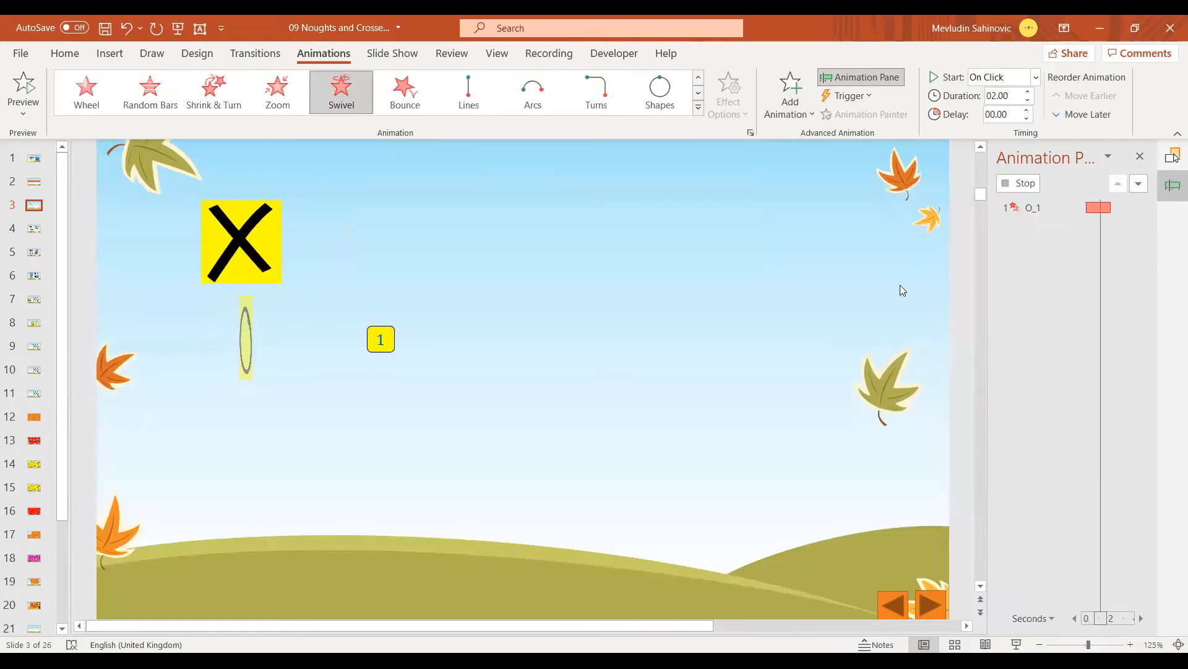
pyautogui.click(1028, 100)
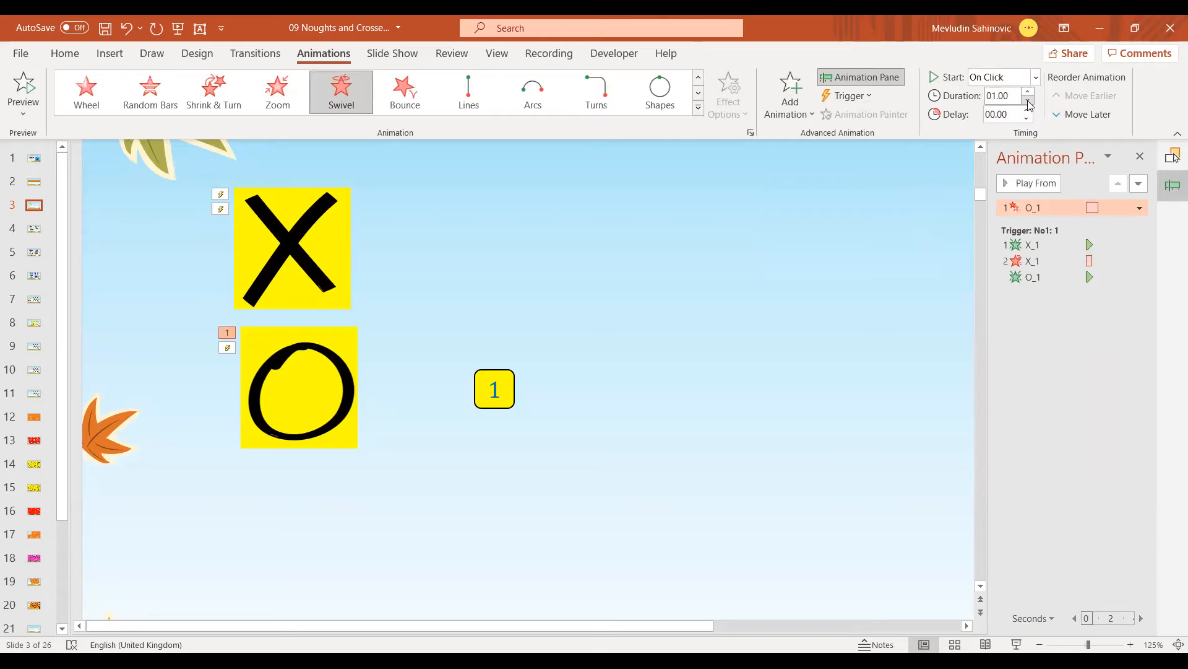
pyautogui.click(1028, 101)
pyautogui.click(1029, 102)
pyautogui.click(992, 78)
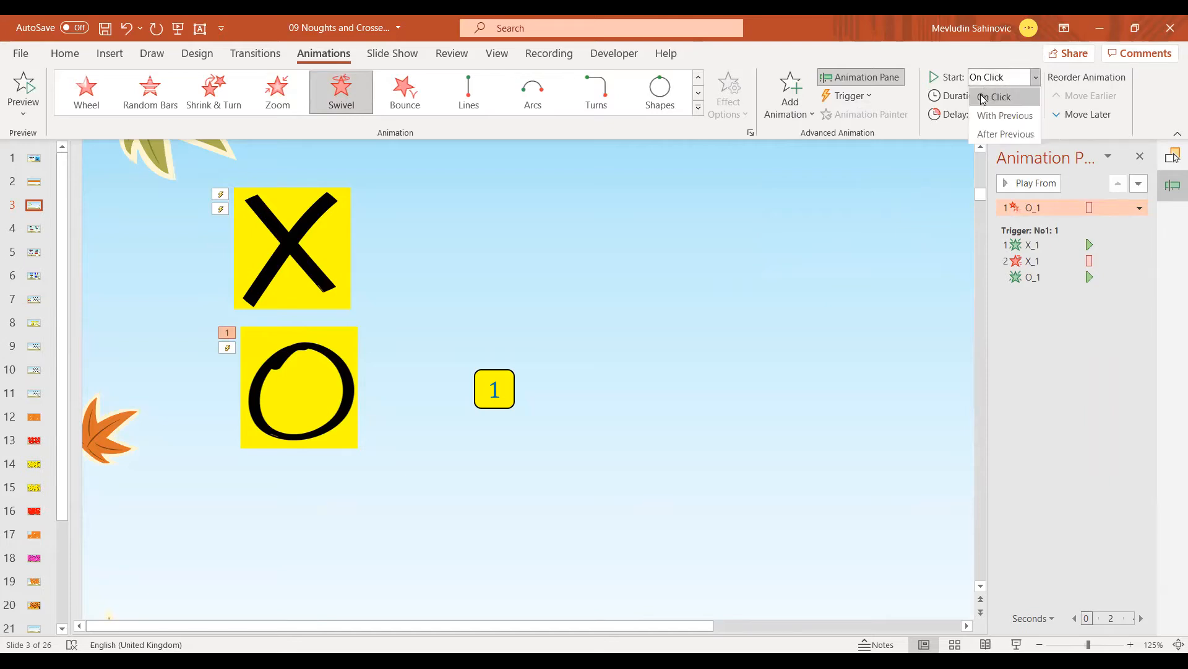
pyautogui.click(984, 97)
# Step: Play the current slide to check how the O picture behaves without a trigger, and end the show
pyautogui.click(894, 369)
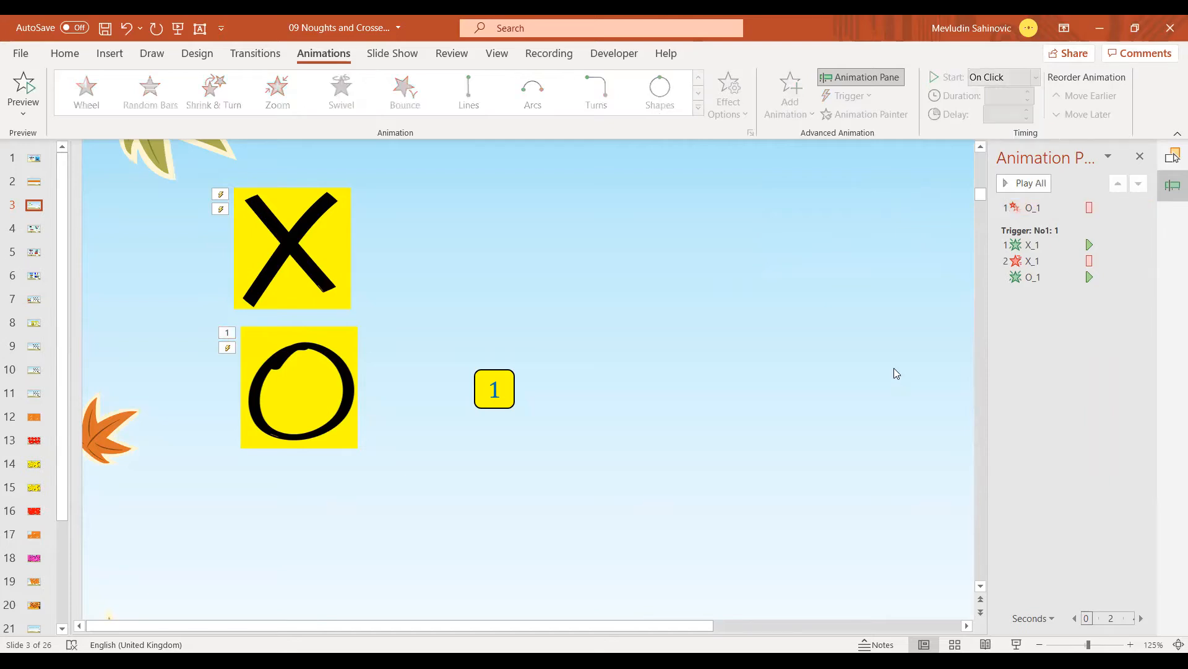
pyautogui.click(1017, 644)
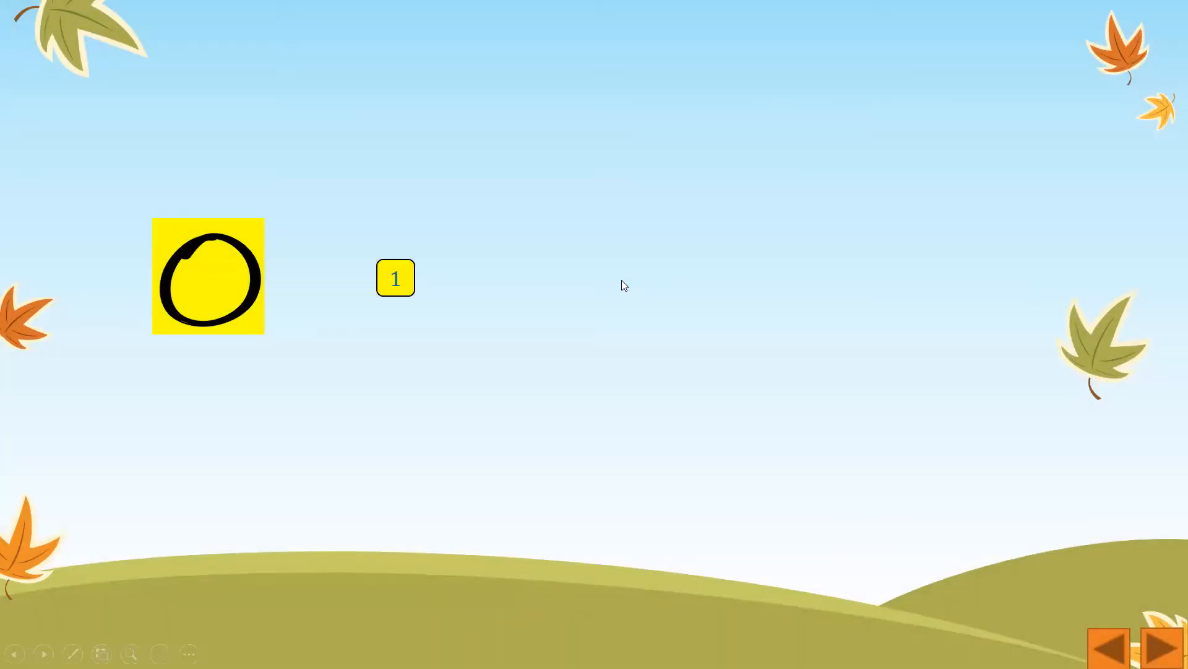
pyautogui.press('Escape')
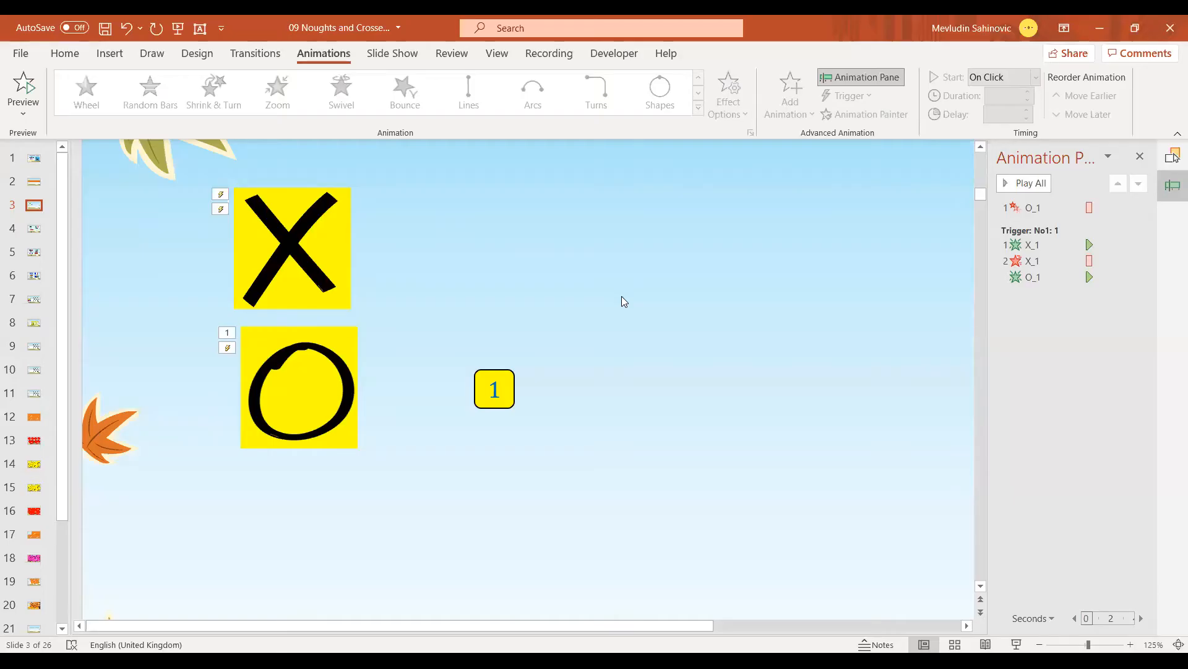
# Step: Undo the untriggered Swivel exit on the O picture together with its timing changes
pyautogui.hotkey('ctrl', 'z')
pyautogui.hotkey('ctrl', 'z')
pyautogui.hotkey('ctrl', 'z')
pyautogui.hotkey('ctrl', 'z')
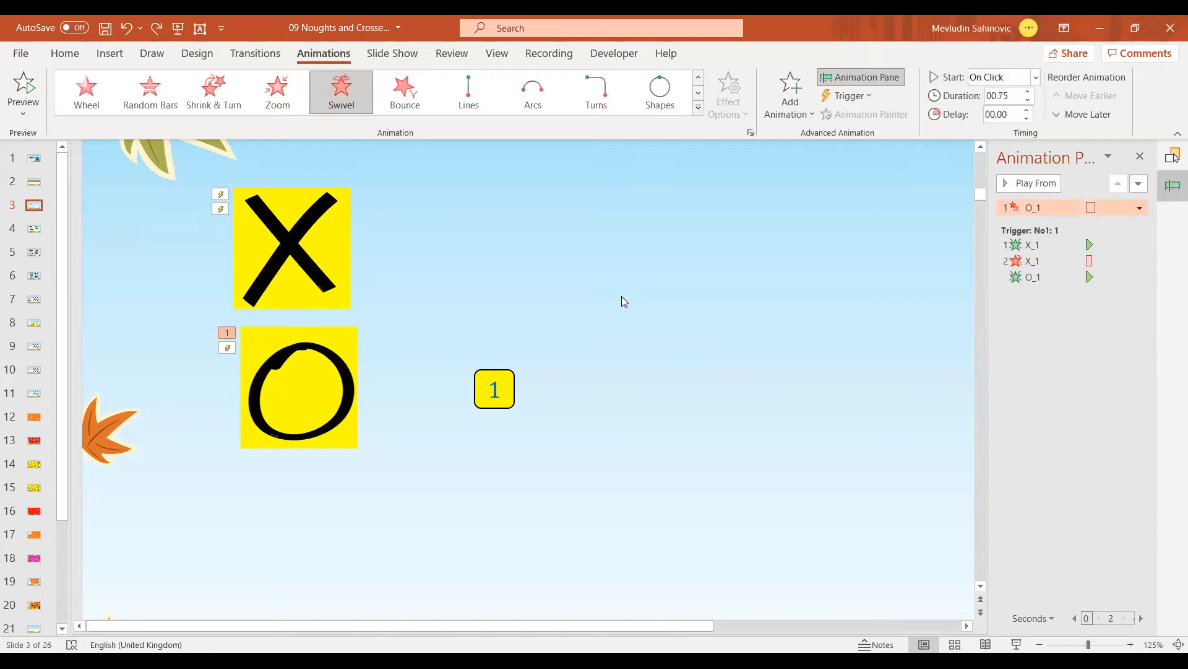
pyautogui.hotkey('ctrl', 'z')
pyautogui.hotkey('ctrl', 'z')
pyautogui.hotkey('ctrl', 'z')
pyautogui.hotkey('ctrl', 'z')
pyautogui.hotkey('ctrl', 'z')
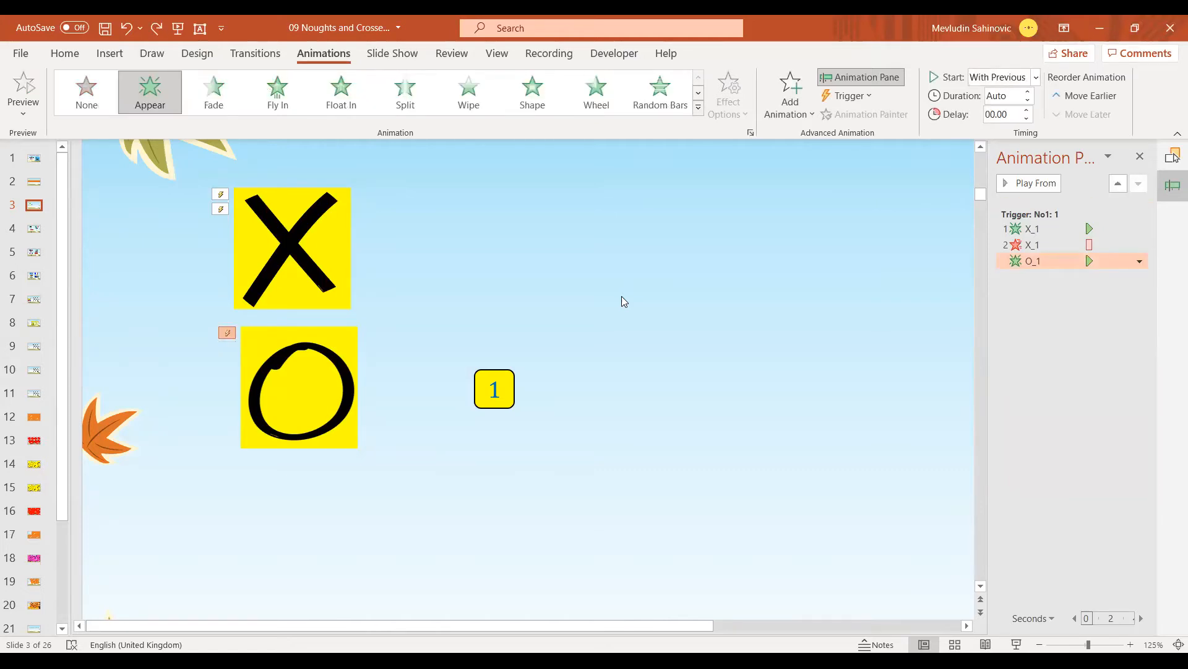
pyautogui.click(627, 420)
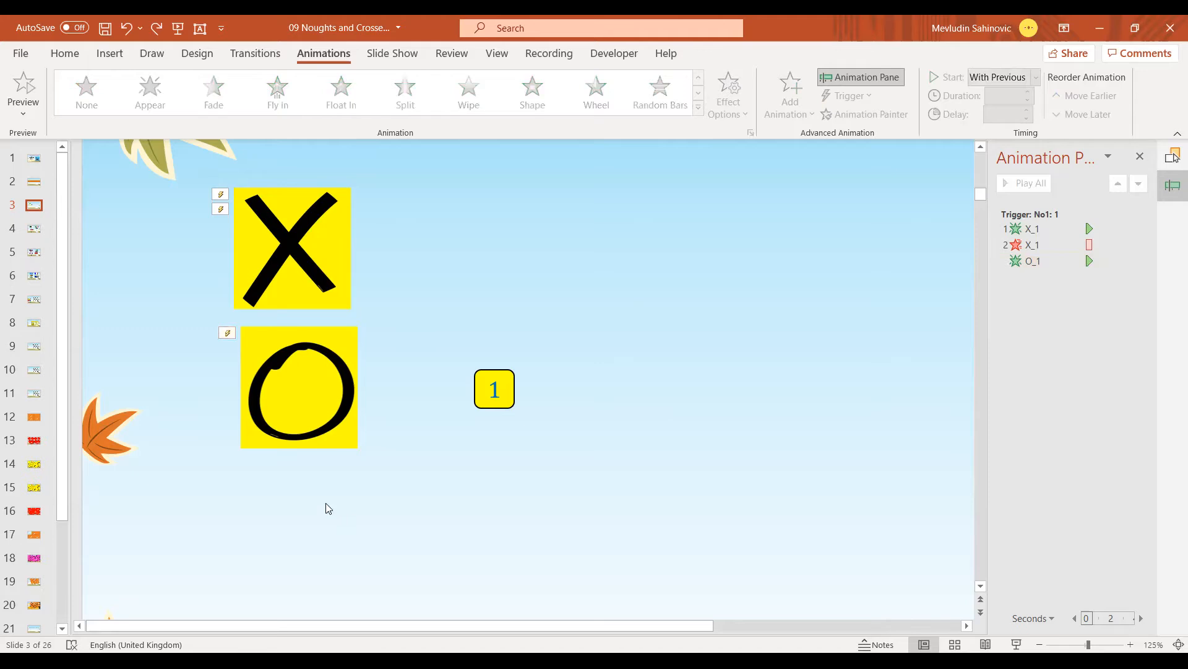
# Step: Add the Swivel exit animation to the O picture and trigger it on click of No1
pyautogui.click(302, 376)
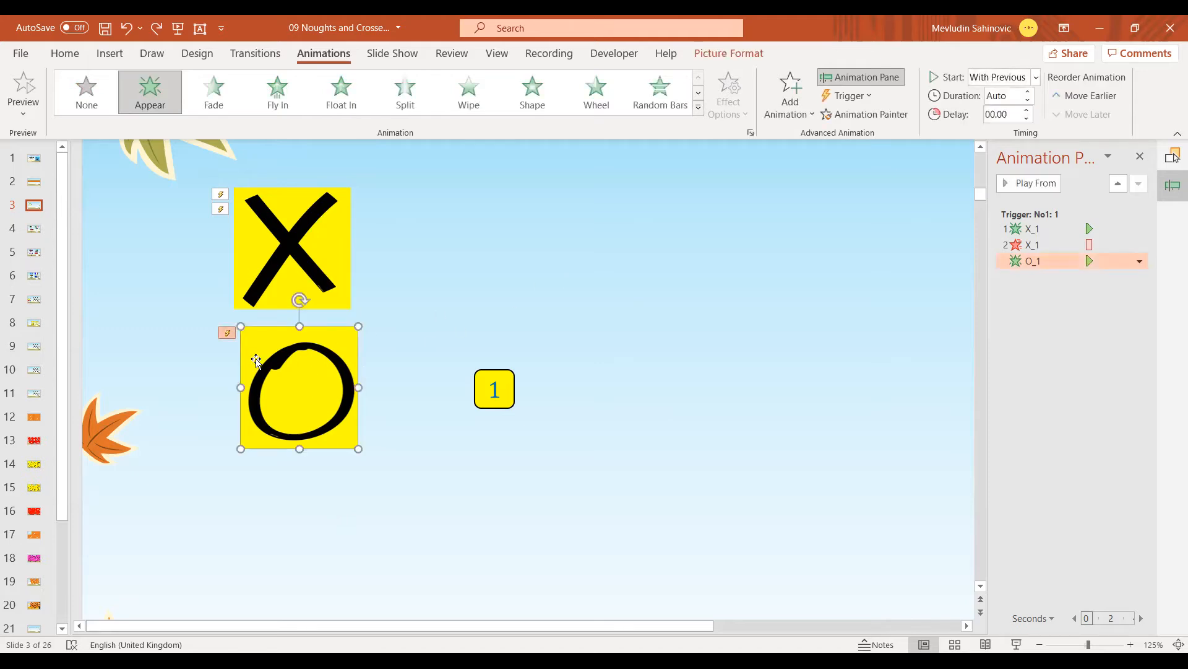
pyautogui.click(798, 113)
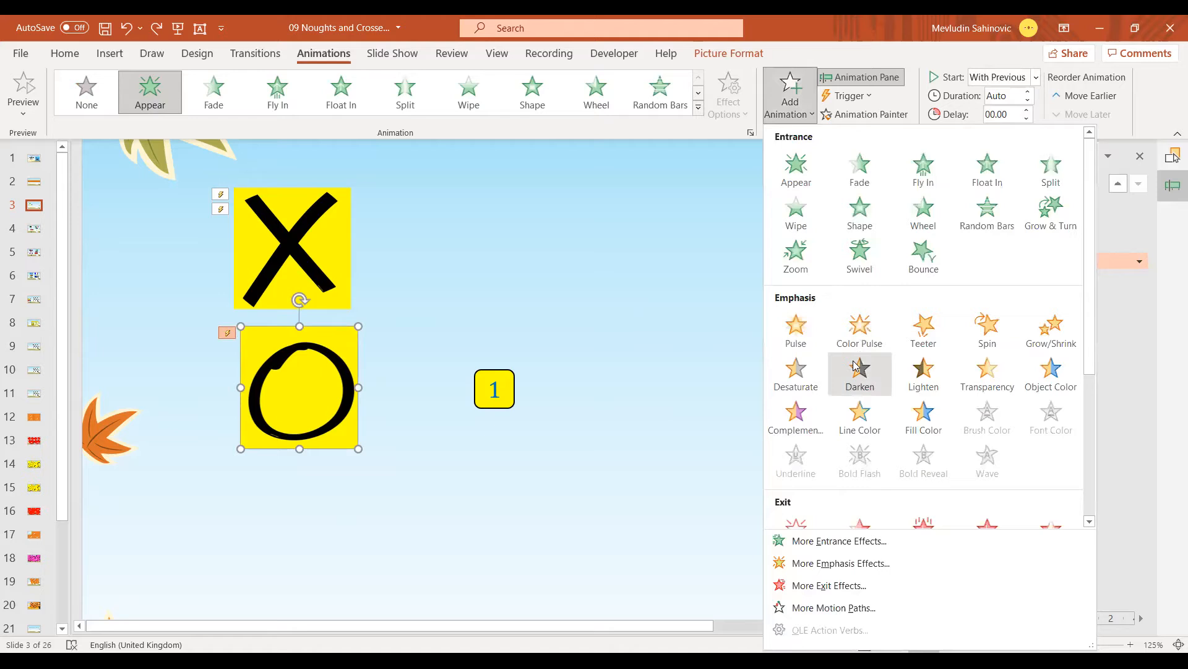
pyautogui.scroll(-3, 854, 365)
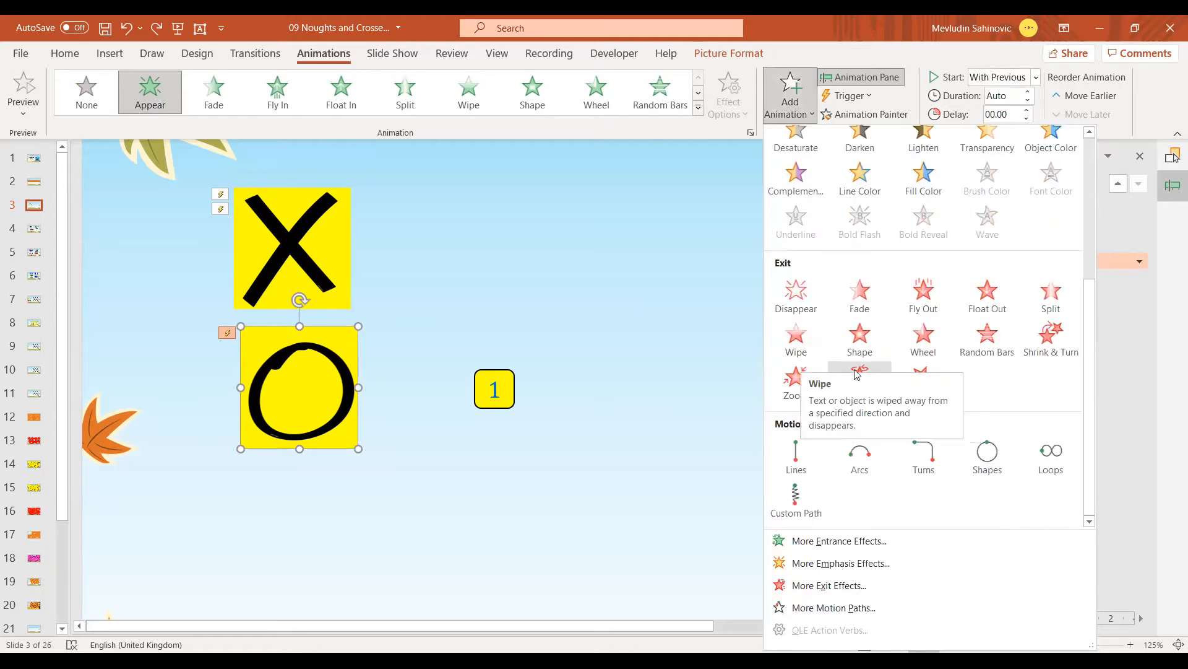
pyautogui.click(857, 370)
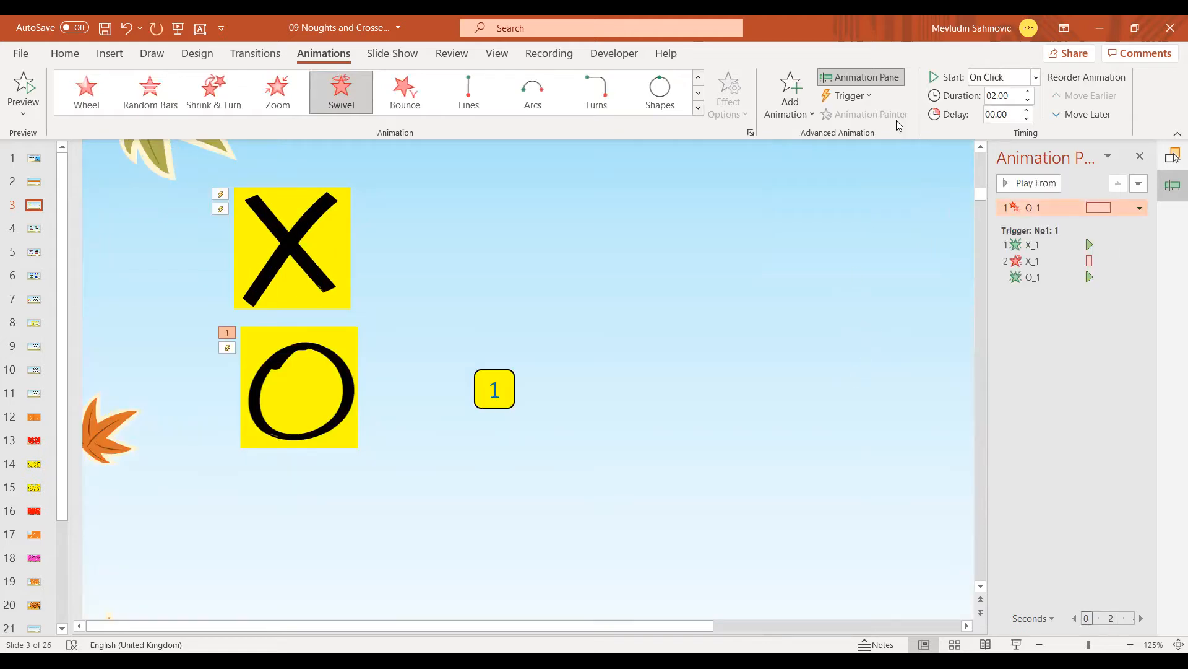
pyautogui.click(844, 97)
pyautogui.moveTo(869, 117)
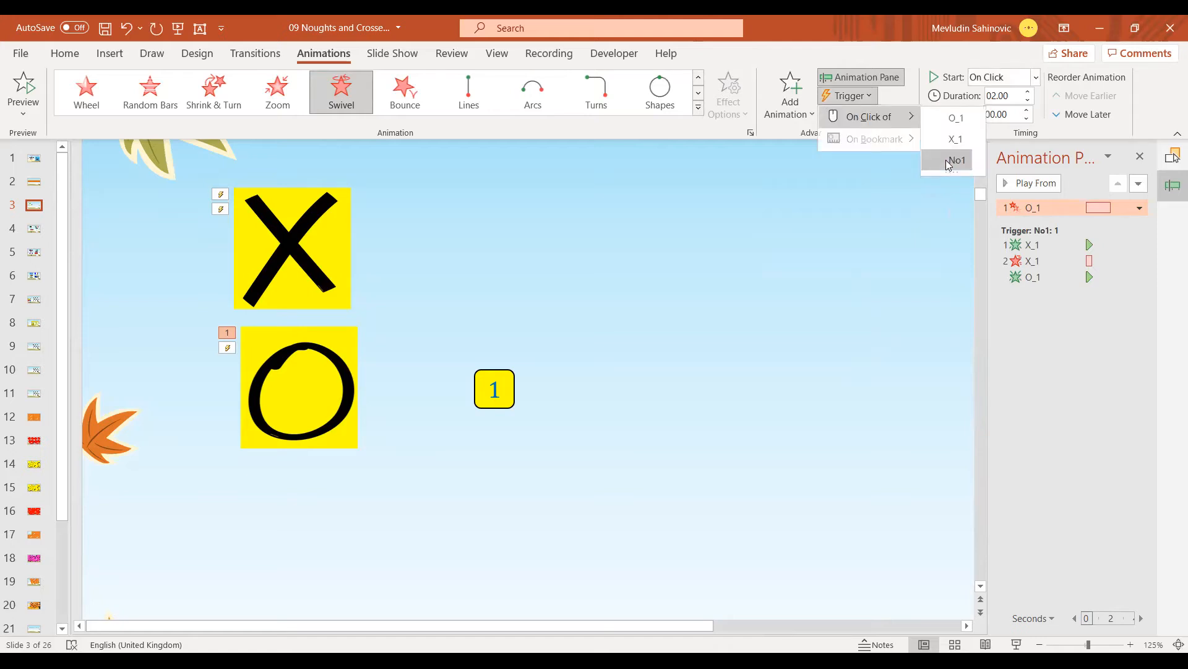
pyautogui.click(951, 160)
# Step: Set the duration of the O_1 Swivel exit animation to 0.50 seconds
pyautogui.click(1029, 102)
pyautogui.click(1029, 103)
pyautogui.click(1029, 102)
pyautogui.click(1029, 102)
pyautogui.click(1029, 102)
pyautogui.click(1029, 103)
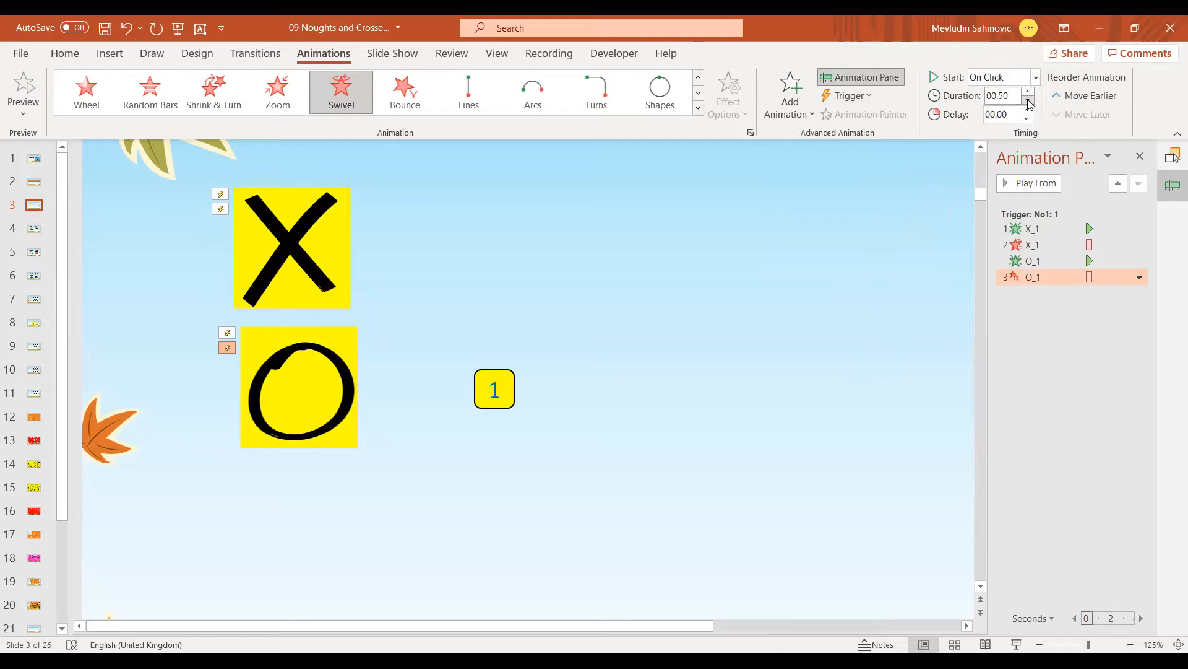
pyautogui.click(920, 182)
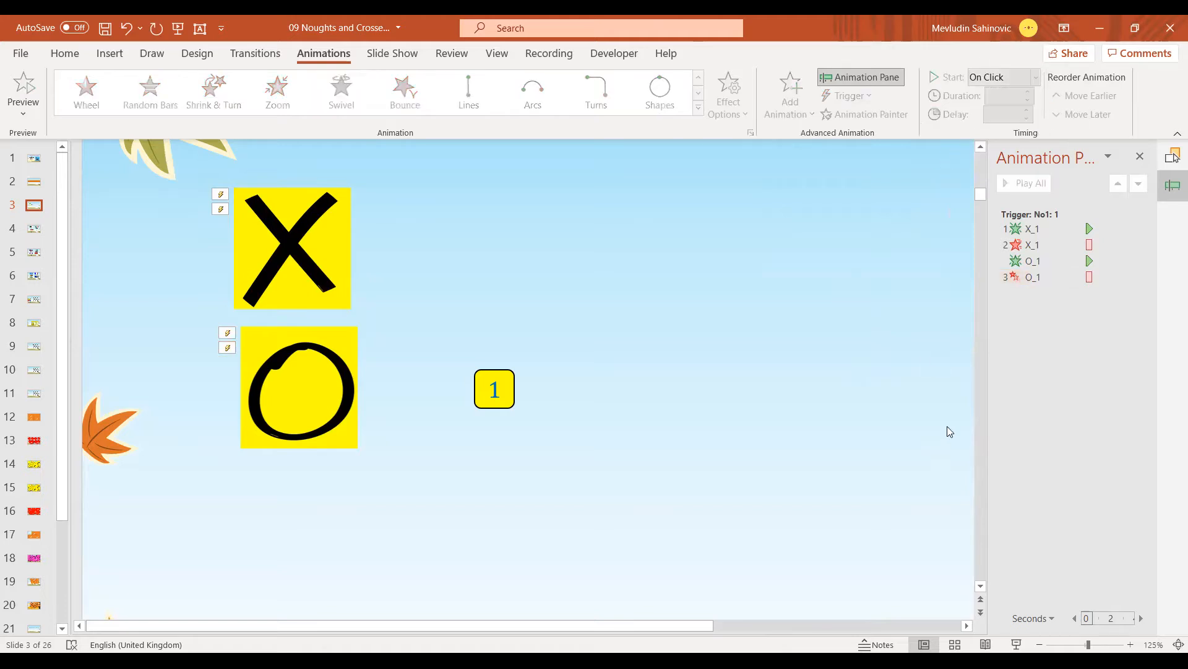
# Step: Play the current slide and test the full X, O and empty cycle twice with the 1 button
pyautogui.click(1016, 645)
pyautogui.click(394, 278)
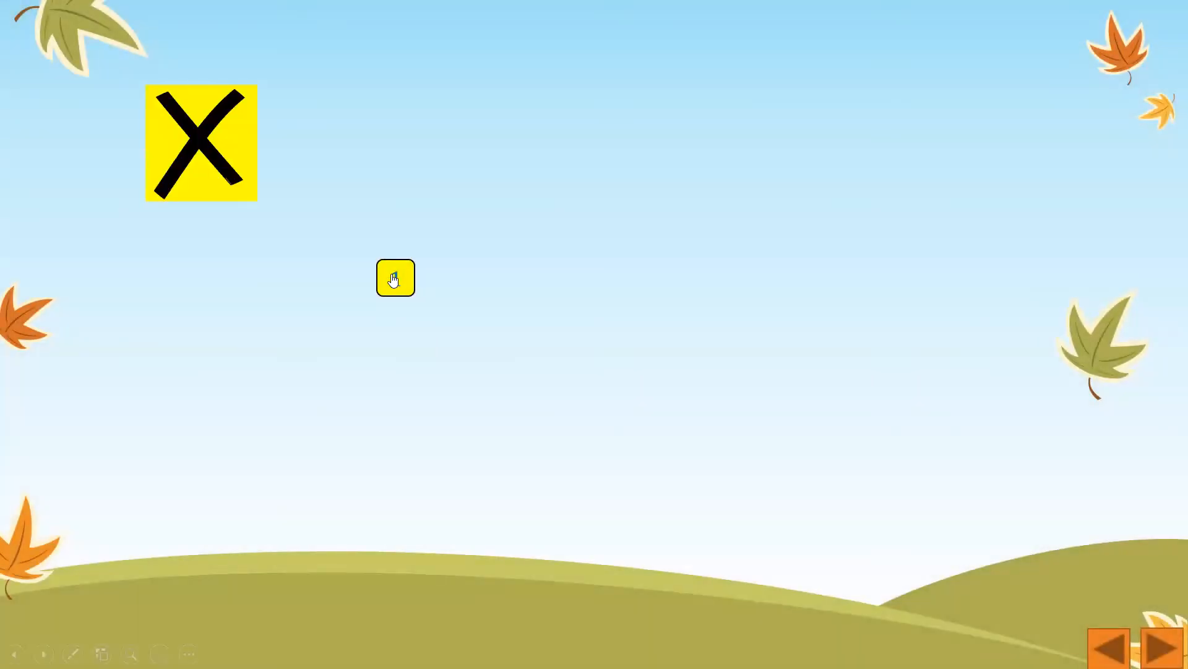
pyautogui.click(394, 280)
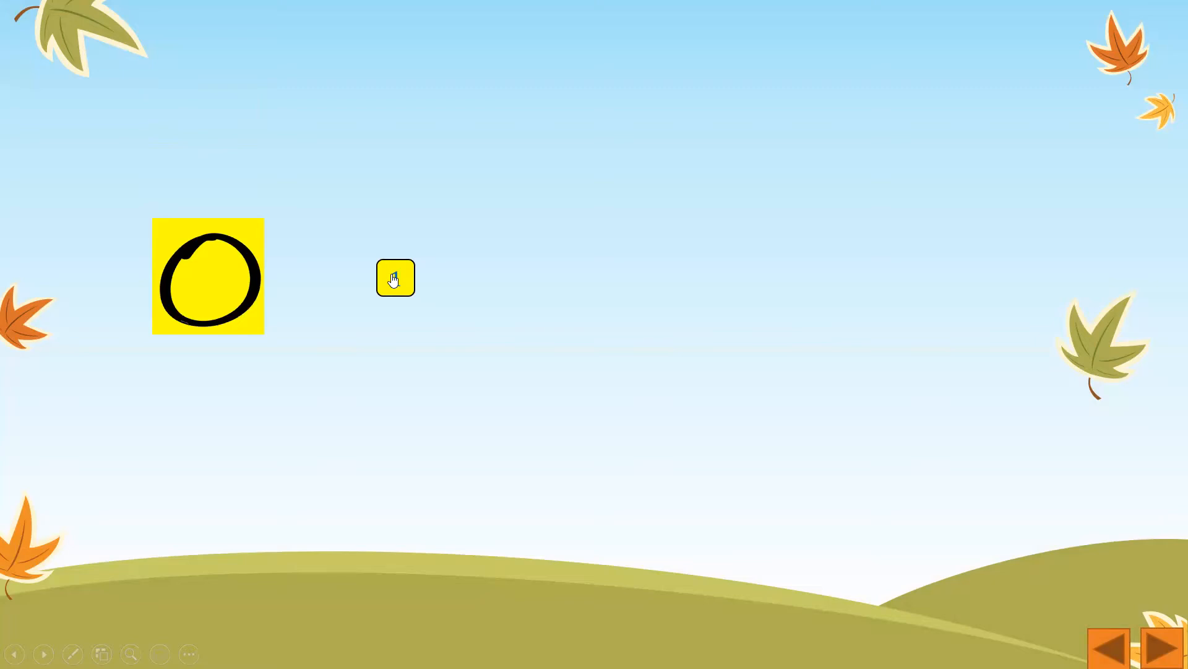
pyautogui.click(394, 280)
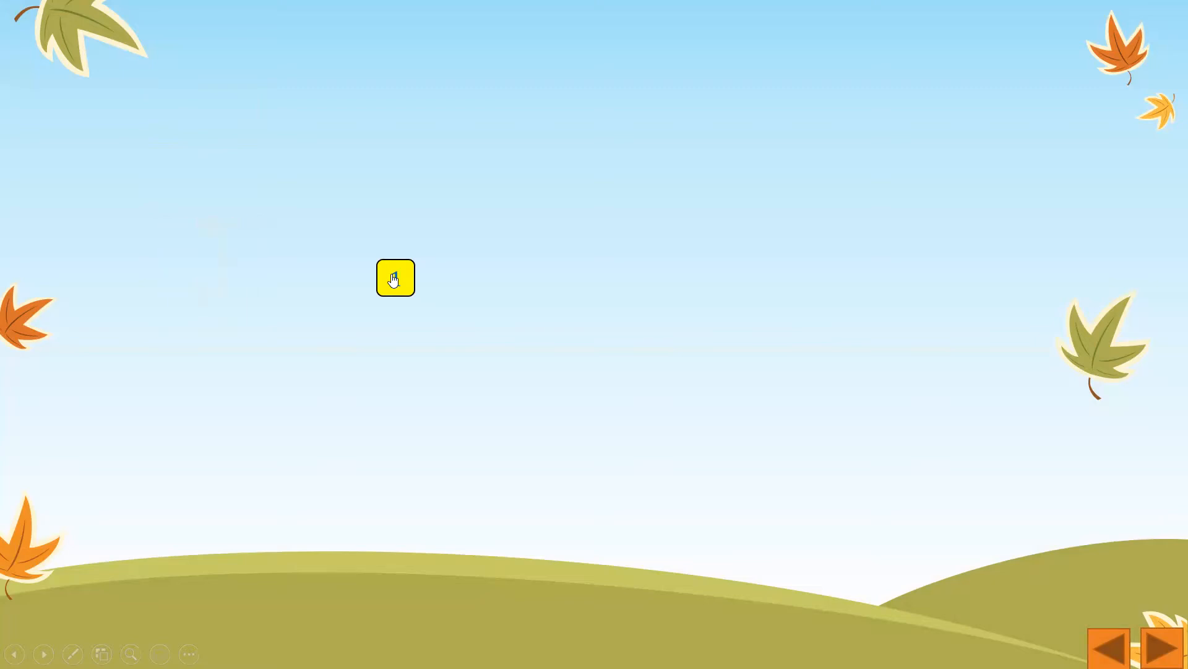
pyautogui.click(394, 280)
pyautogui.click(393, 280)
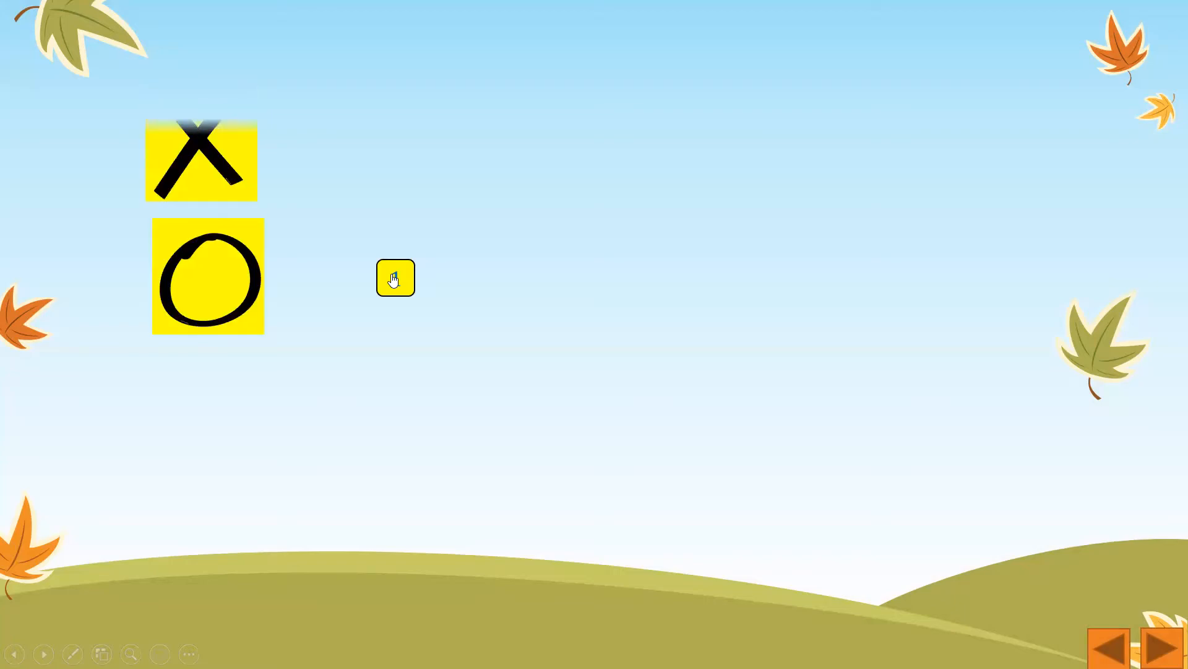
pyautogui.click(394, 280)
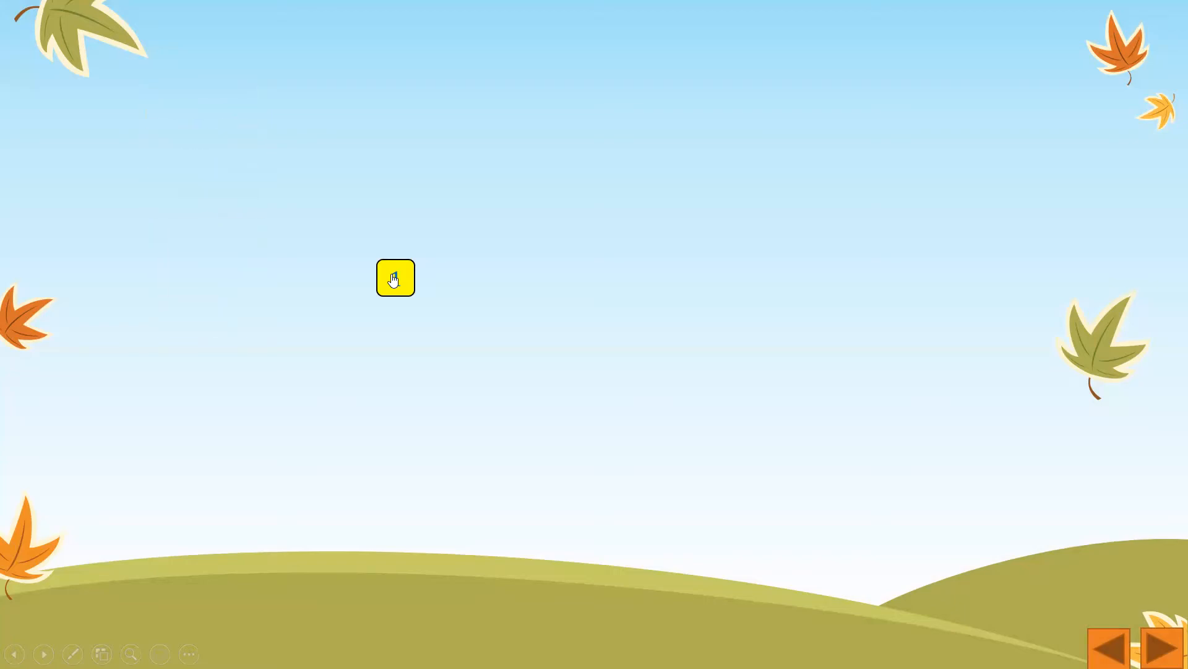
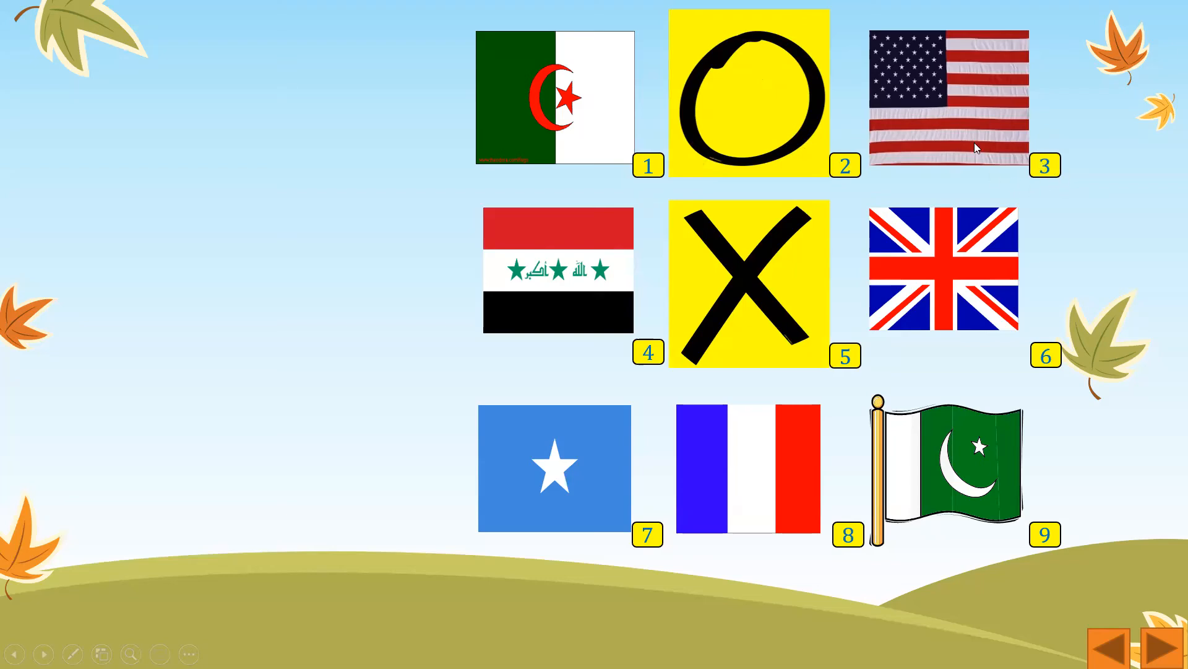
# Step: Test the running game grid by marking squares 3 and 7 with an X, and end the show
pyautogui.click(1037, 173)
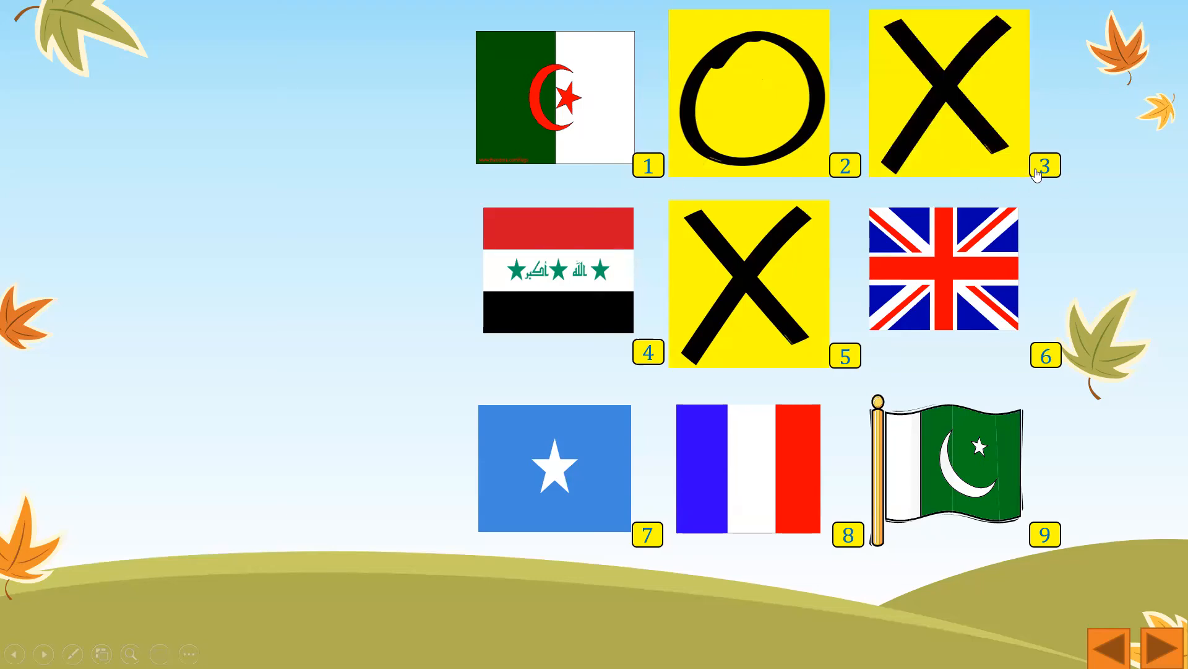
pyautogui.click(640, 540)
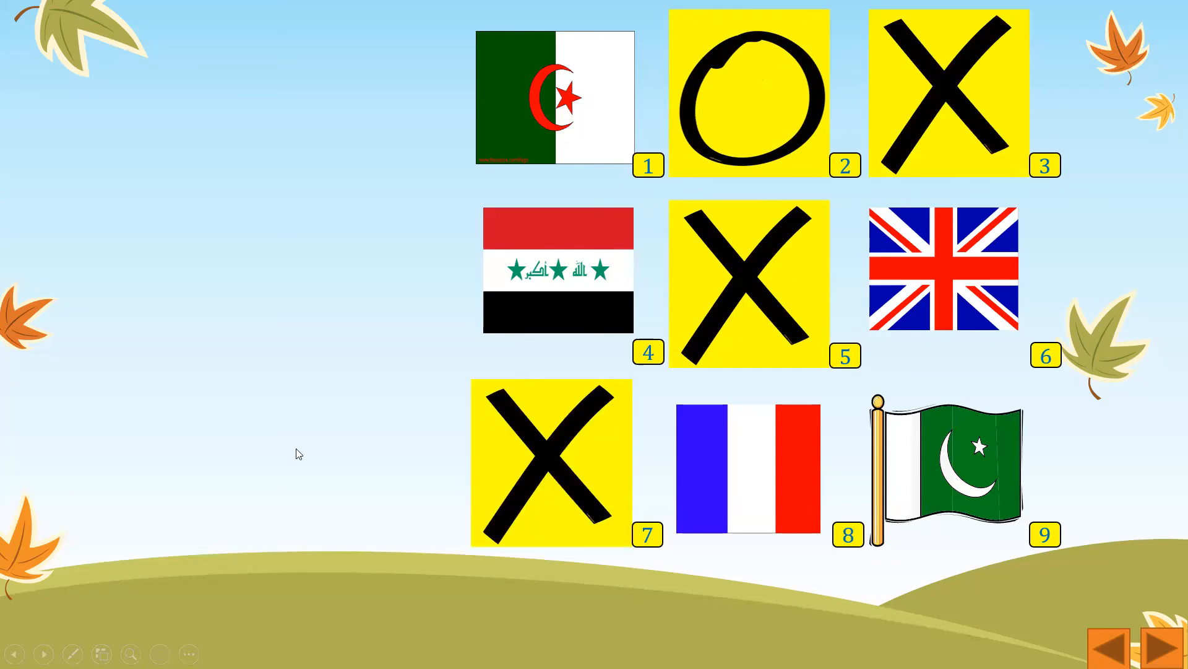
pyautogui.press('Escape')
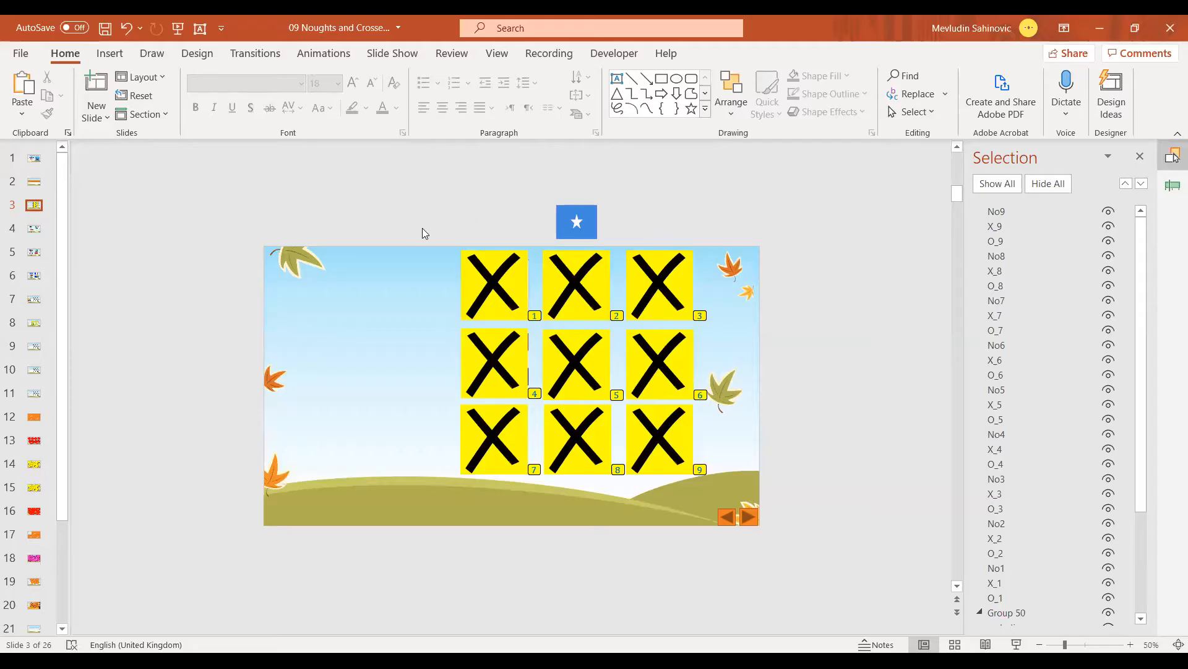
# Step: Select the group of flag pictures, and switch to Alarms & Clock to pause the stopwatch before returning to the presentation
pyautogui.click(577, 220)
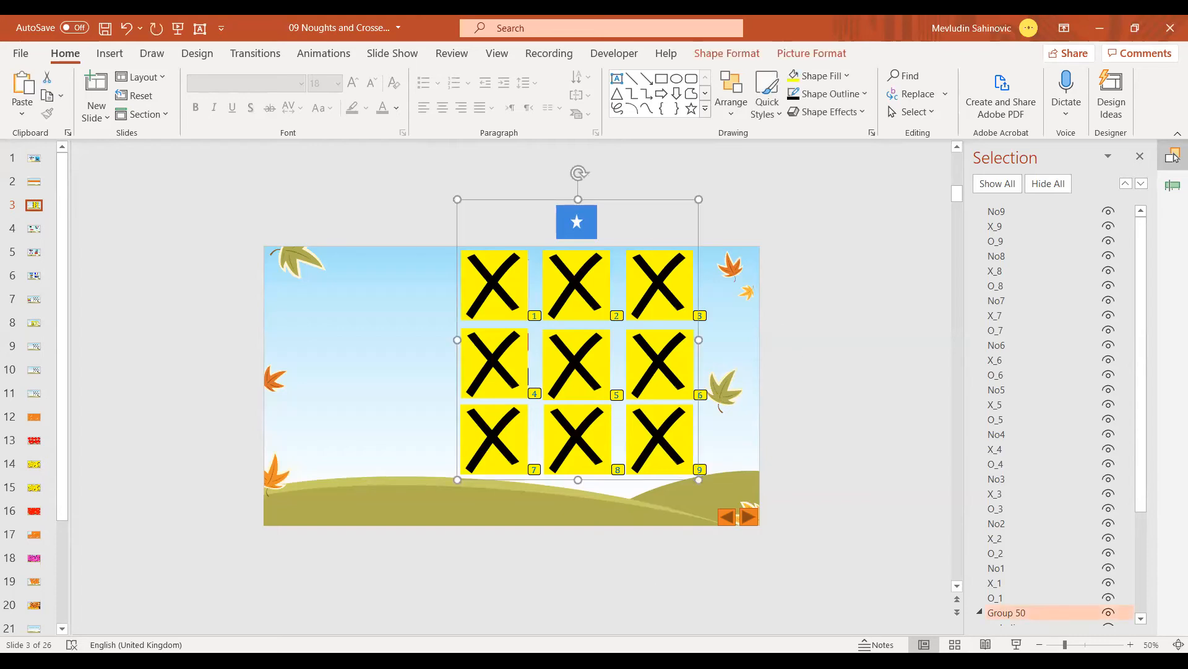
pyautogui.hotkey('alt', 'Tab')
pyautogui.click(607, 323)
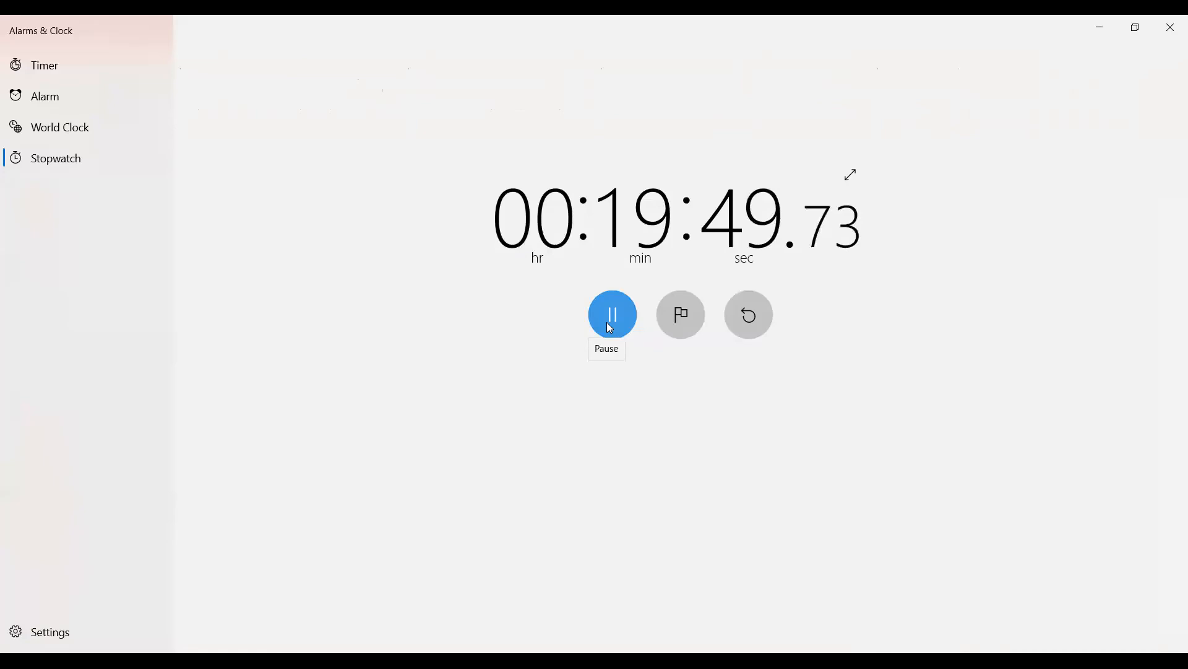
pyautogui.click(610, 327)
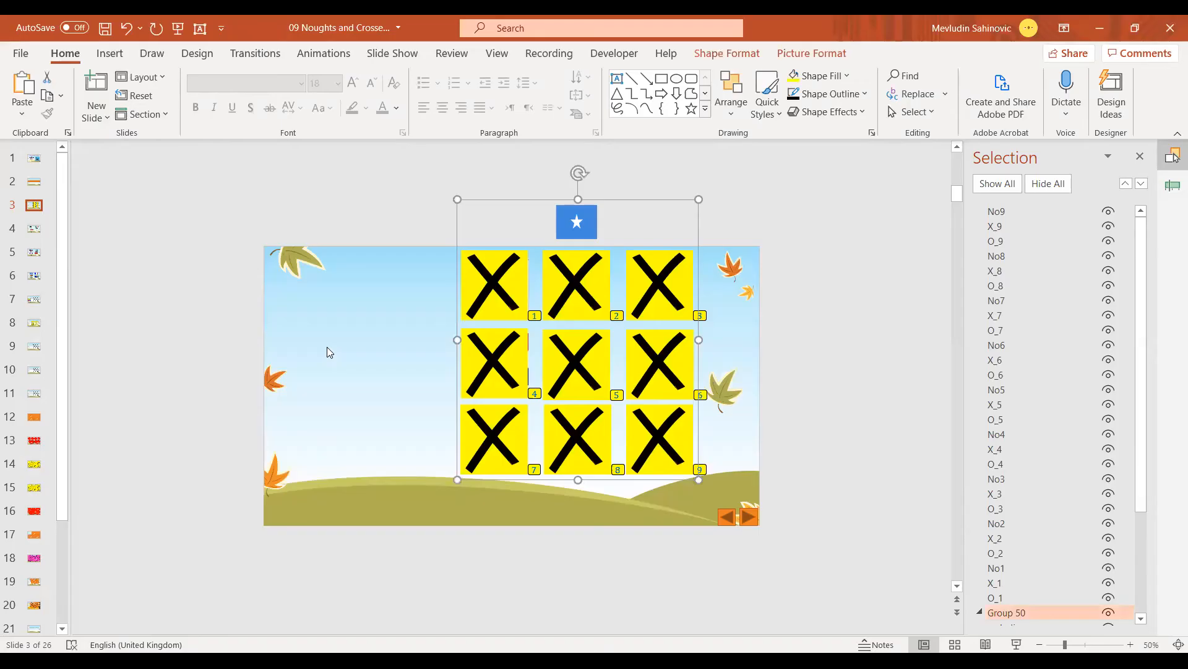
pyautogui.click(579, 214)
pyautogui.moveTo(578, 214)
pyautogui.mouseDown()
pyautogui.moveTo(329, 223)
pyautogui.moveTo(511, 177)
pyautogui.moveTo(578, 208)
pyautogui.mouseUp()
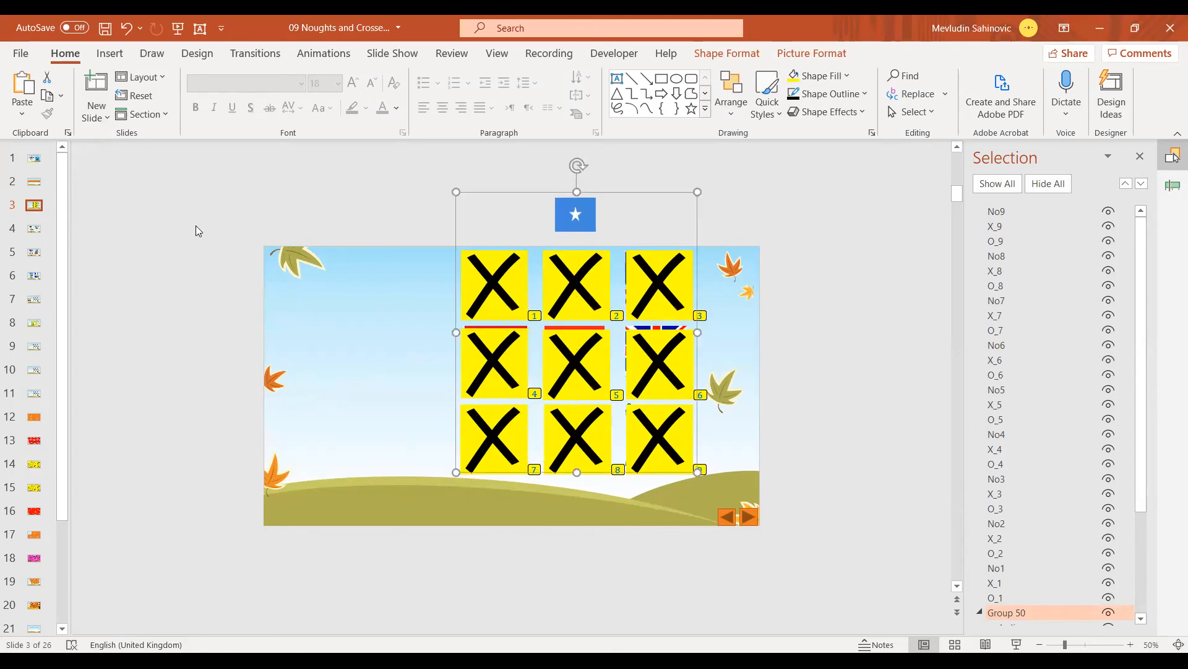
pyautogui.hotkey('ctrl', 'z')
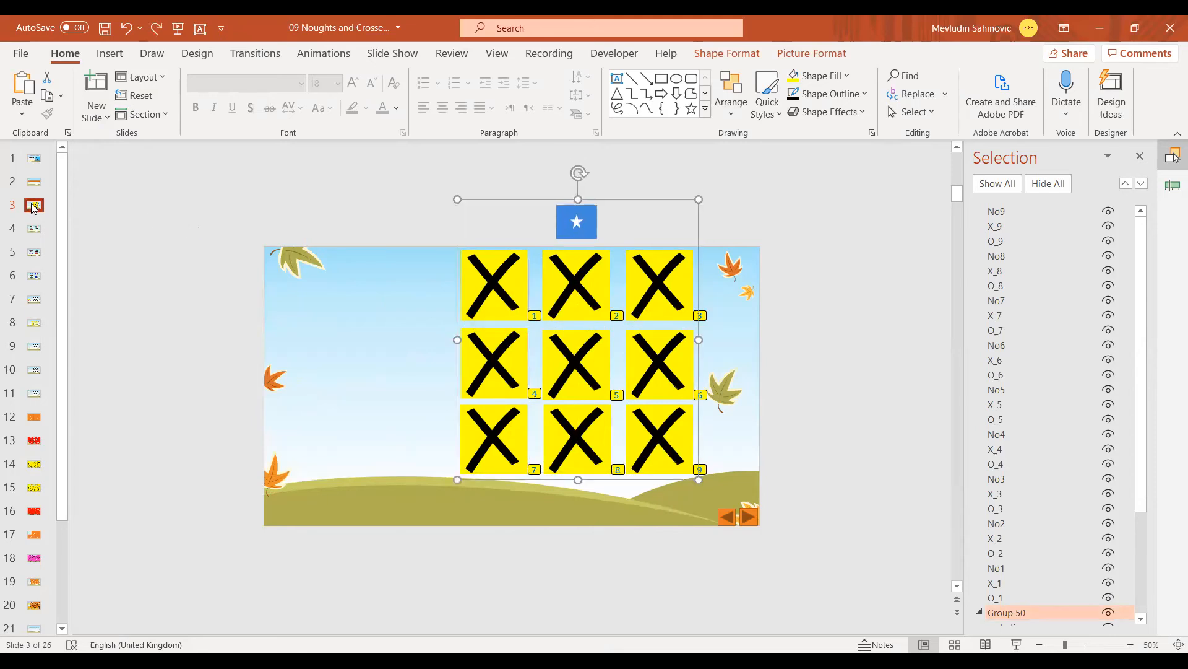
# Step: Duplicate slide 3, the completed noughts and crosses grid with the flags
pyautogui.click(34, 207)
pyautogui.rightClick(34, 207)
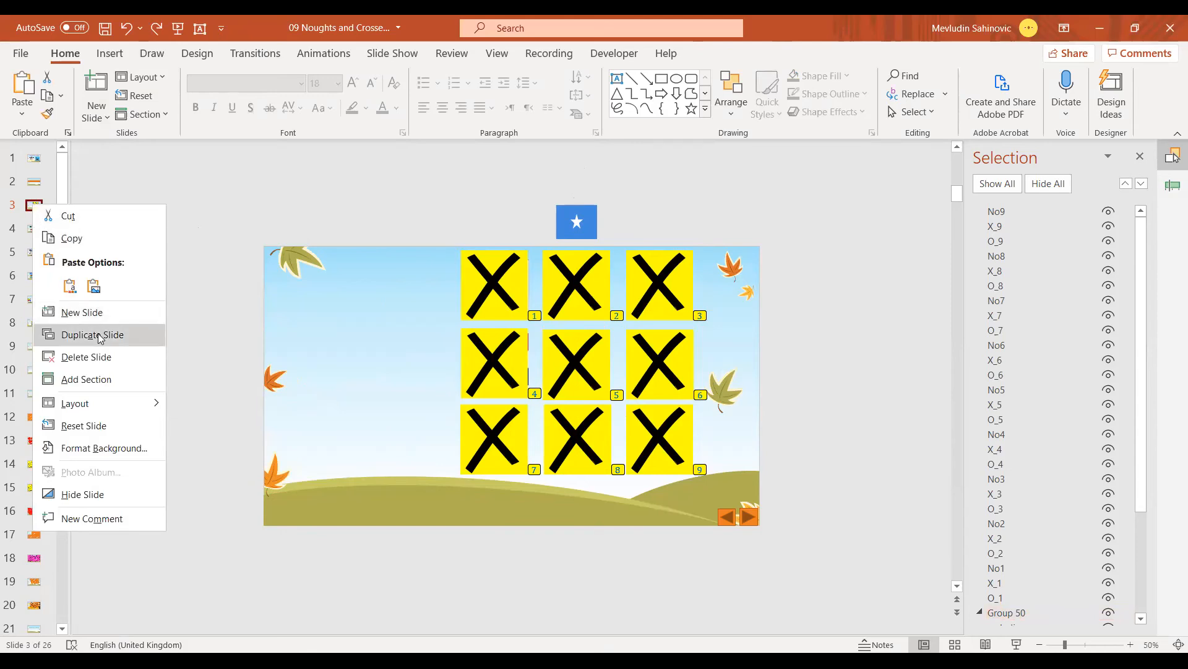
pyautogui.click(99, 335)
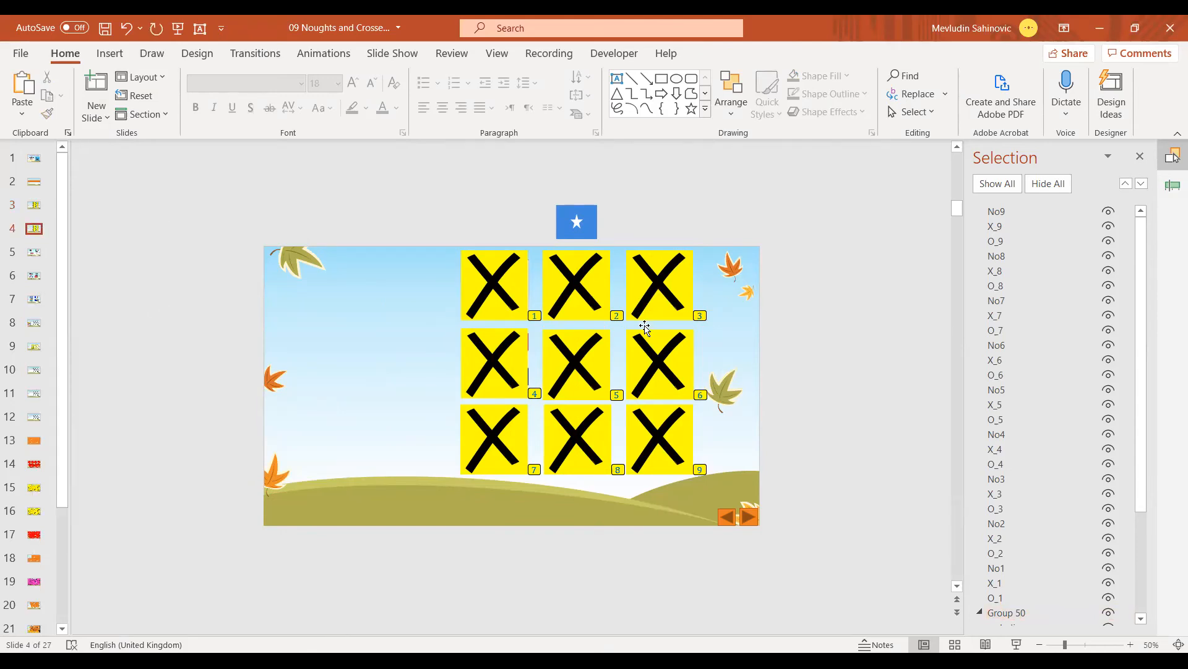
# Step: Move the group of flag pictures off the X grid to the empty area beside it and ungroup it
pyautogui.click(577, 222)
pyautogui.moveTo(577, 222); pyautogui.dragTo(311, 211)
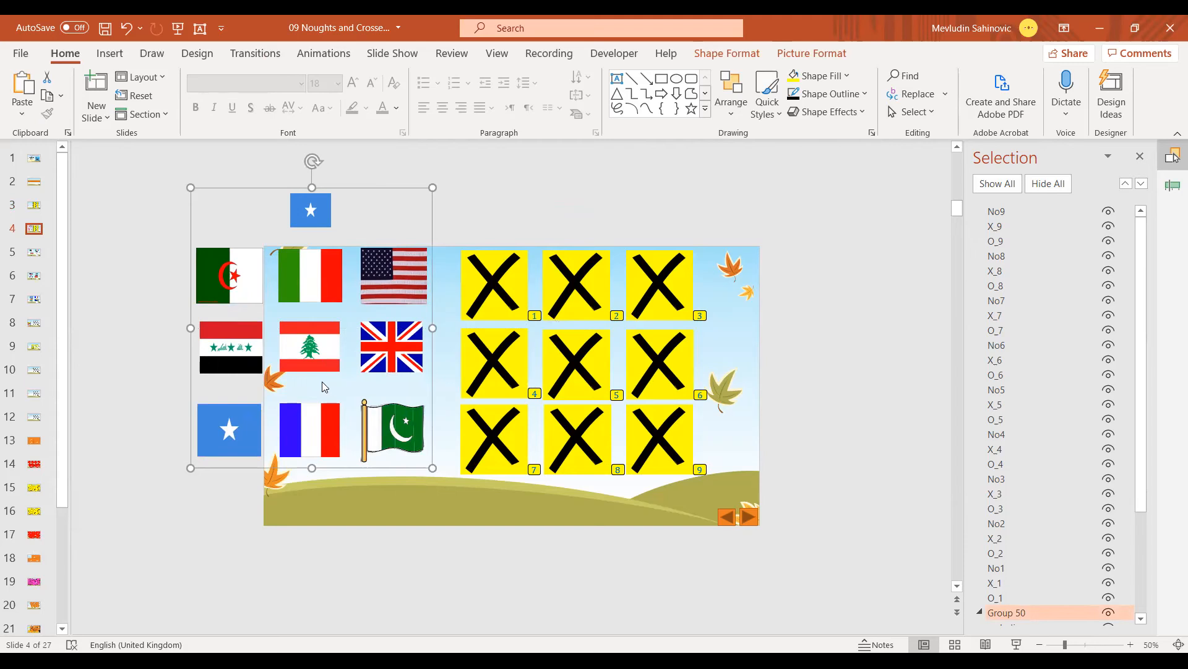
pyautogui.rightClick(303, 355)
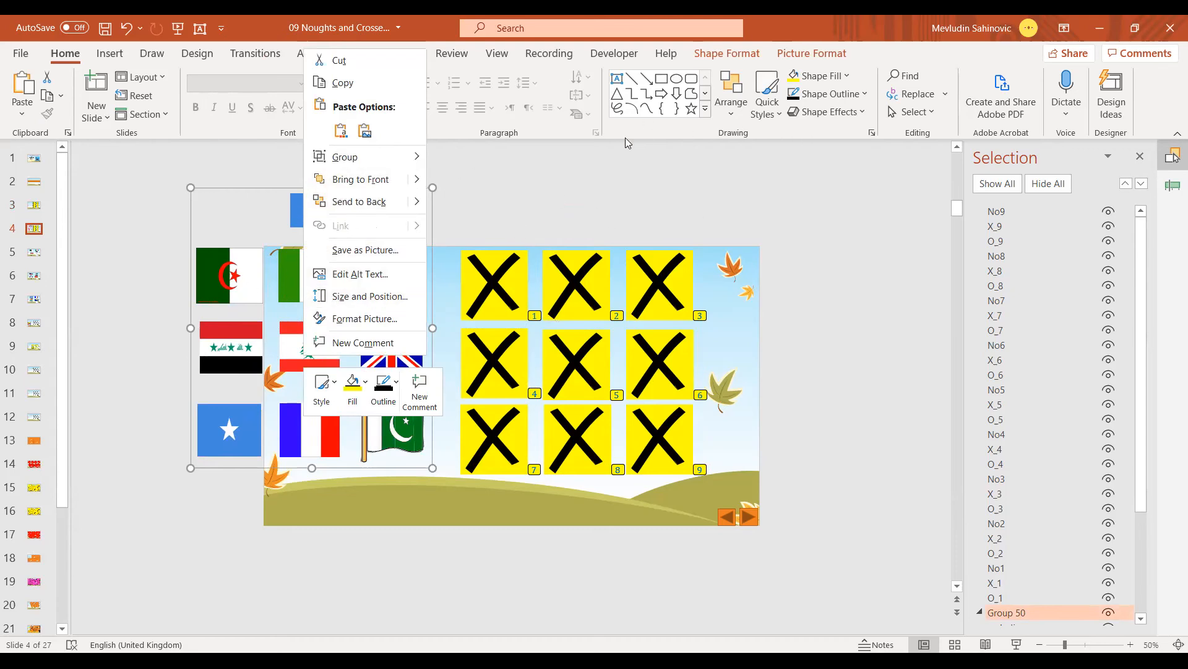
pyautogui.moveTo(337, 162)
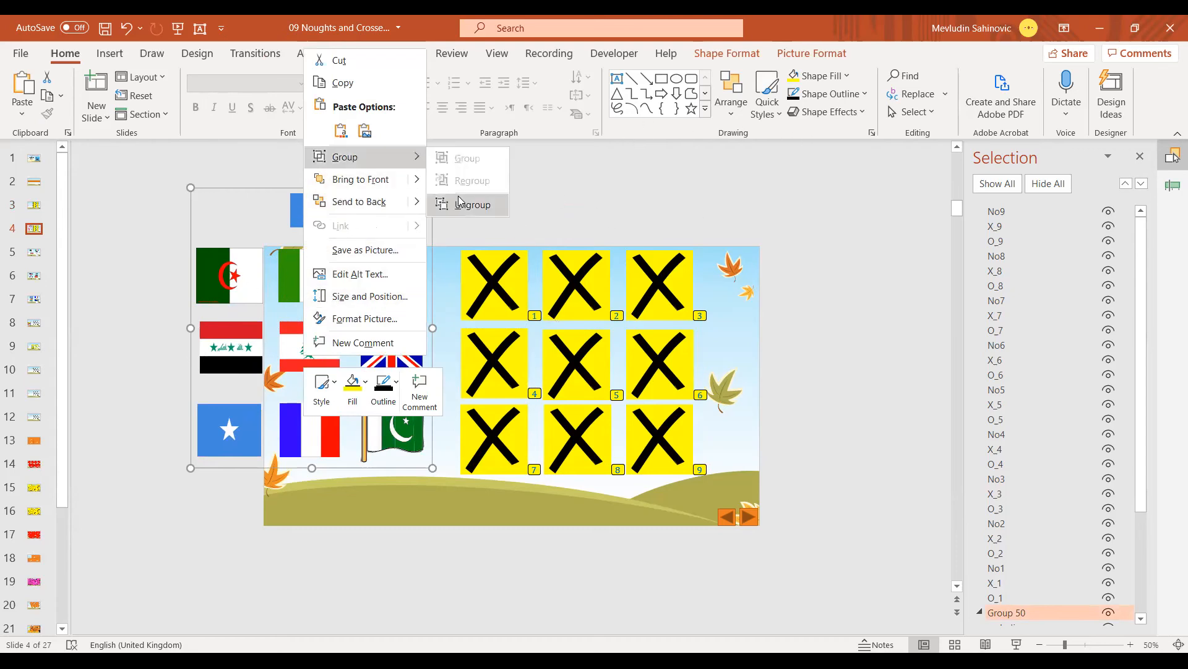
pyautogui.click(473, 205)
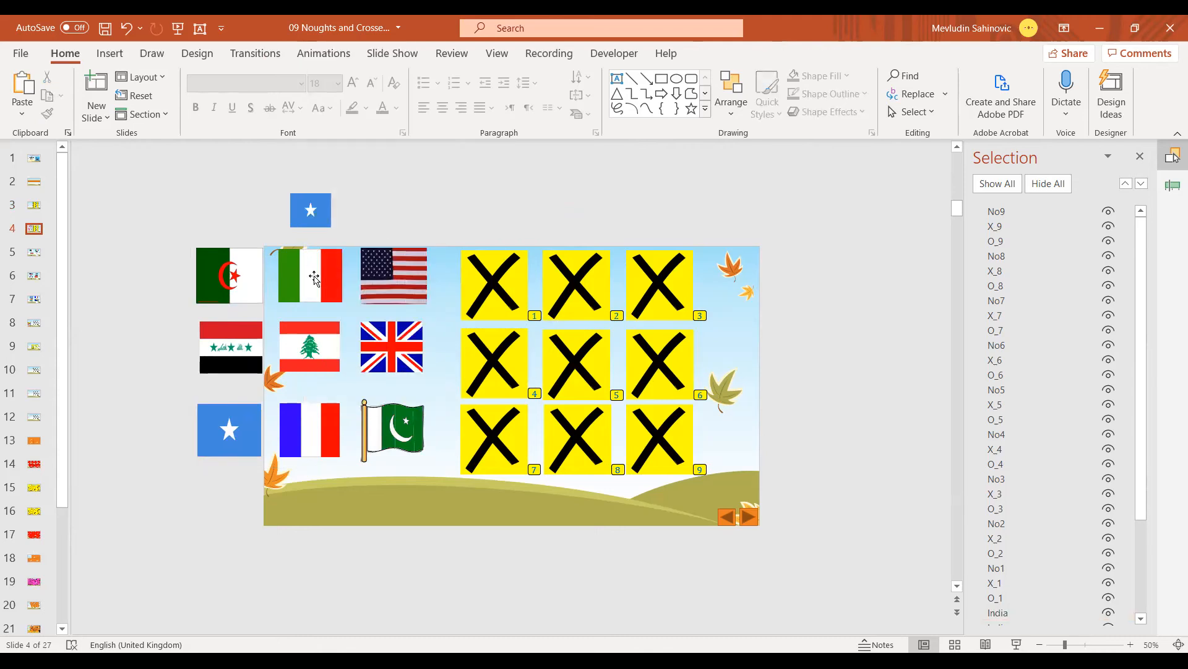
# Step: Select the Lebanon flag picture and bring up the sources for replacing it, including stock images
pyautogui.click(315, 278)
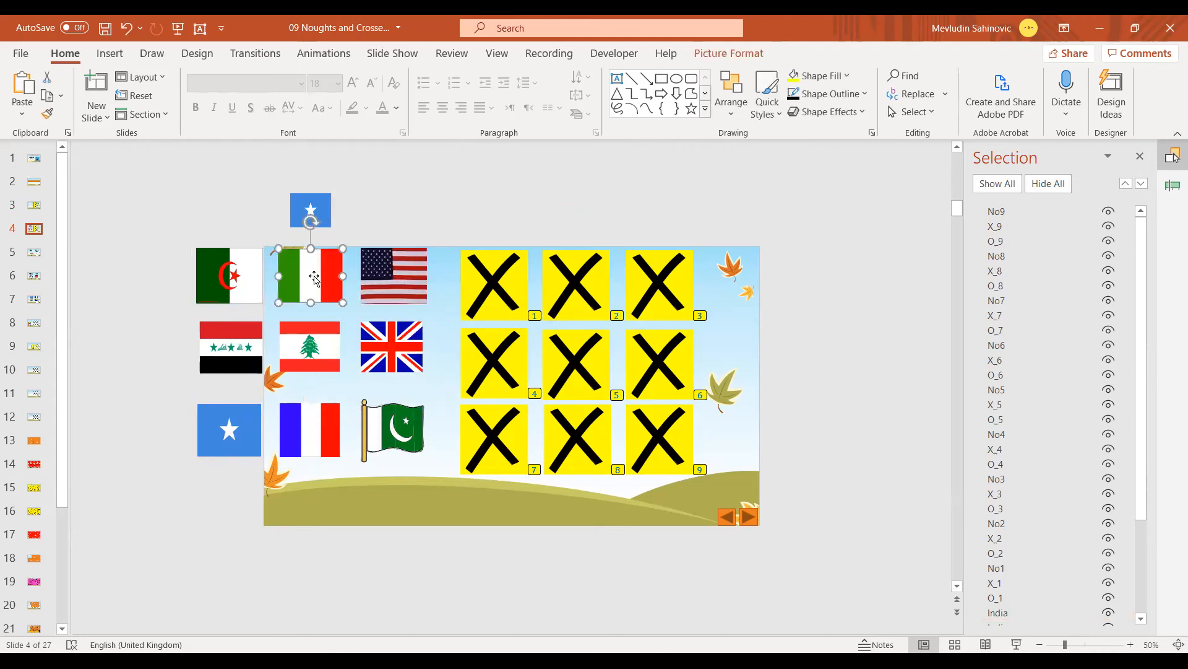
pyautogui.click(312, 346)
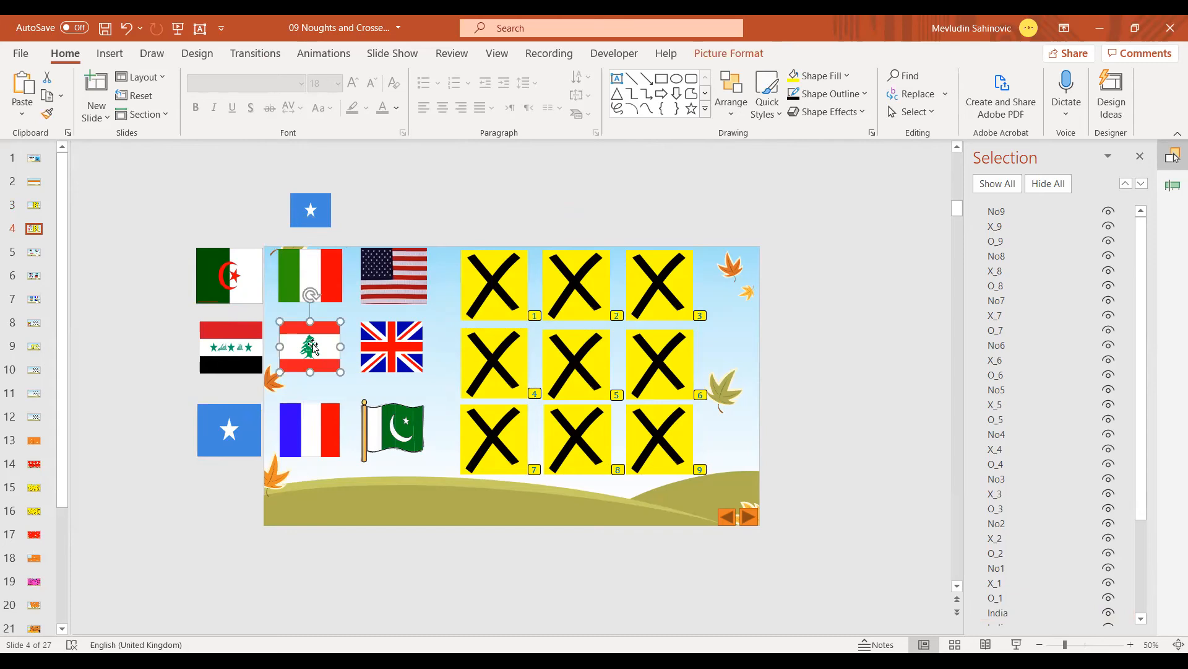
pyautogui.rightClick(313, 346)
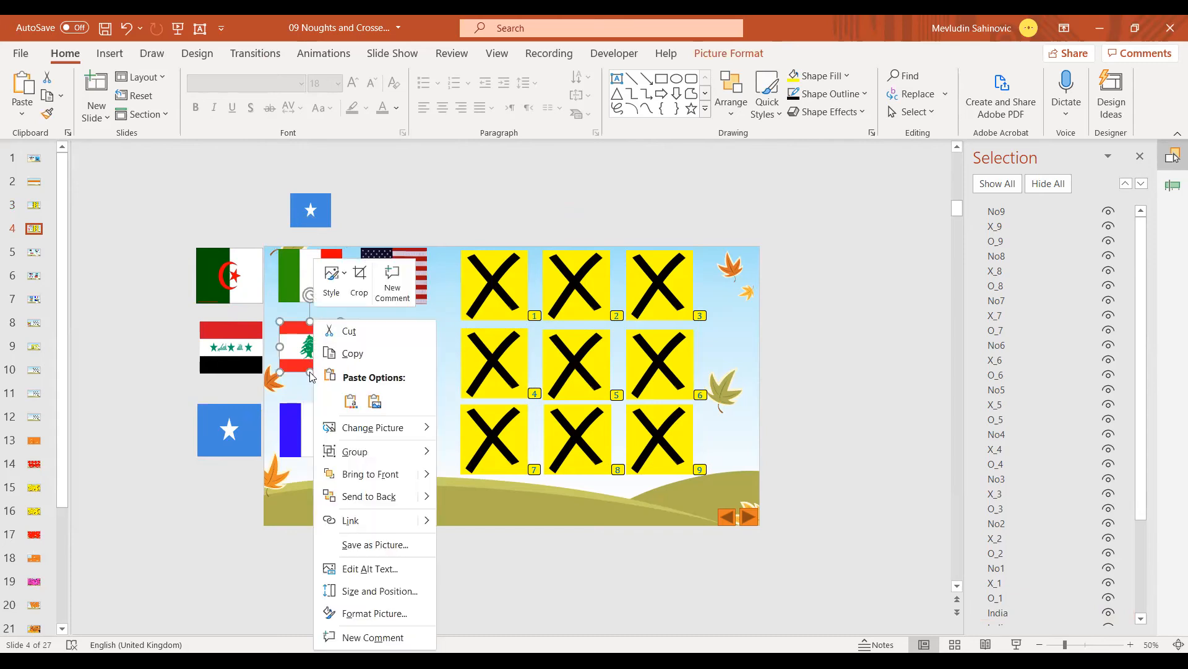
pyautogui.click(391, 431)
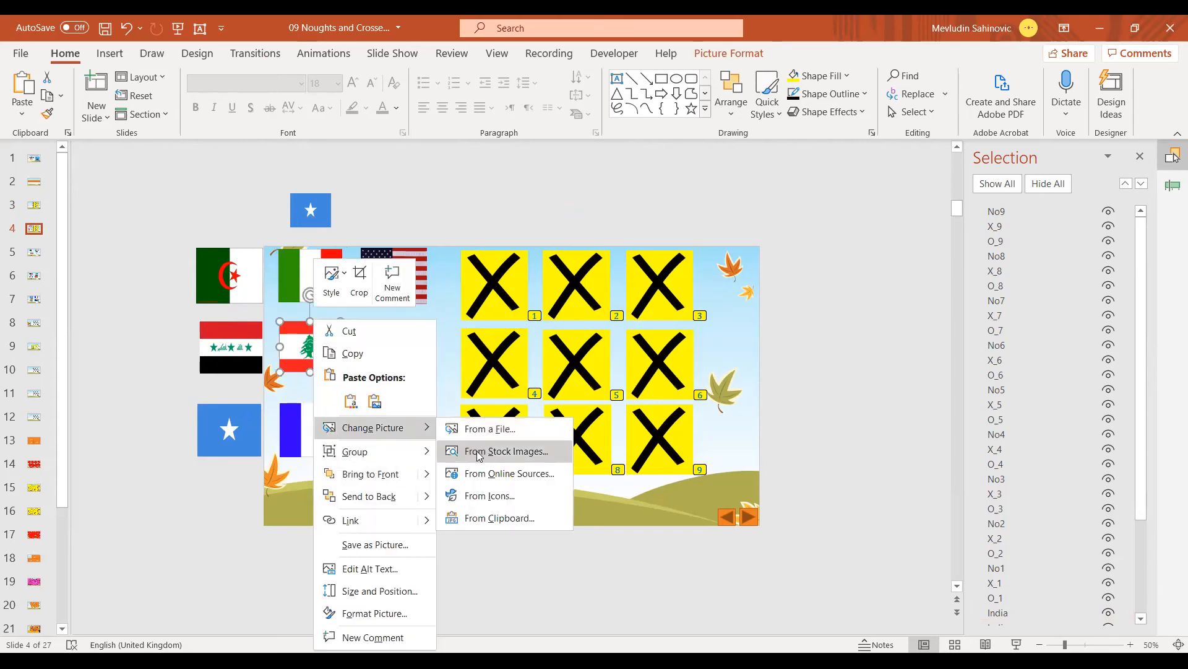
pyautogui.click(477, 450)
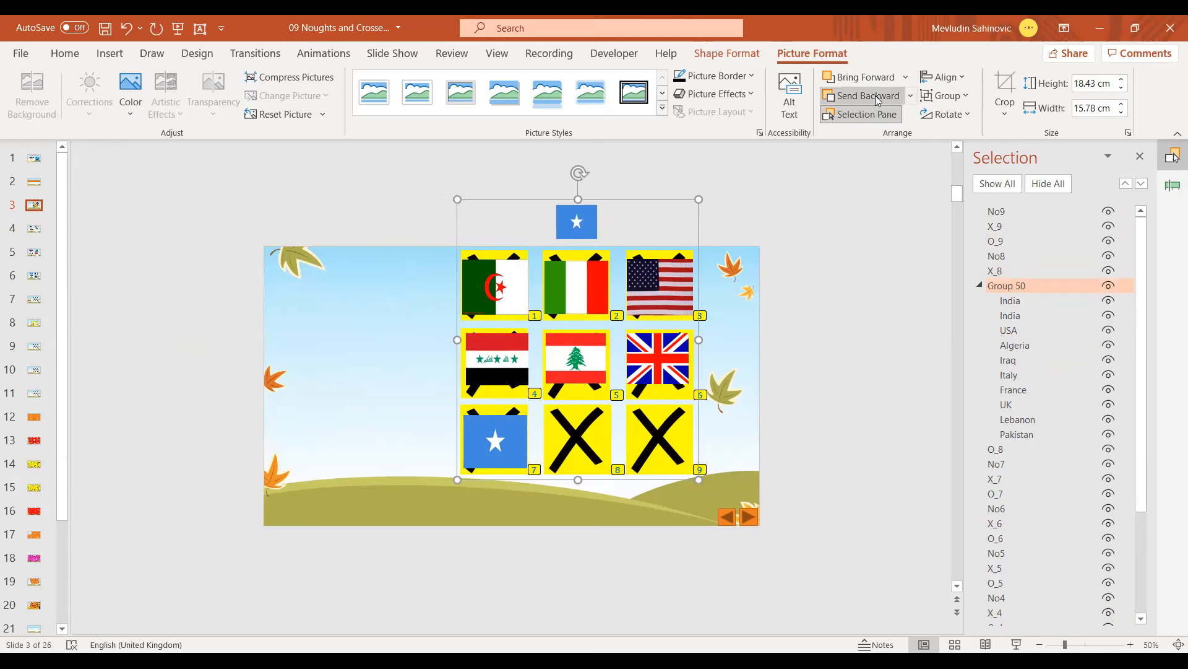
# Step: Send the group of flag pictures on slide 3 to the back, behind all the X and O squares
pyautogui.click(877, 96)
pyautogui.click(878, 96)
pyautogui.click(878, 96)
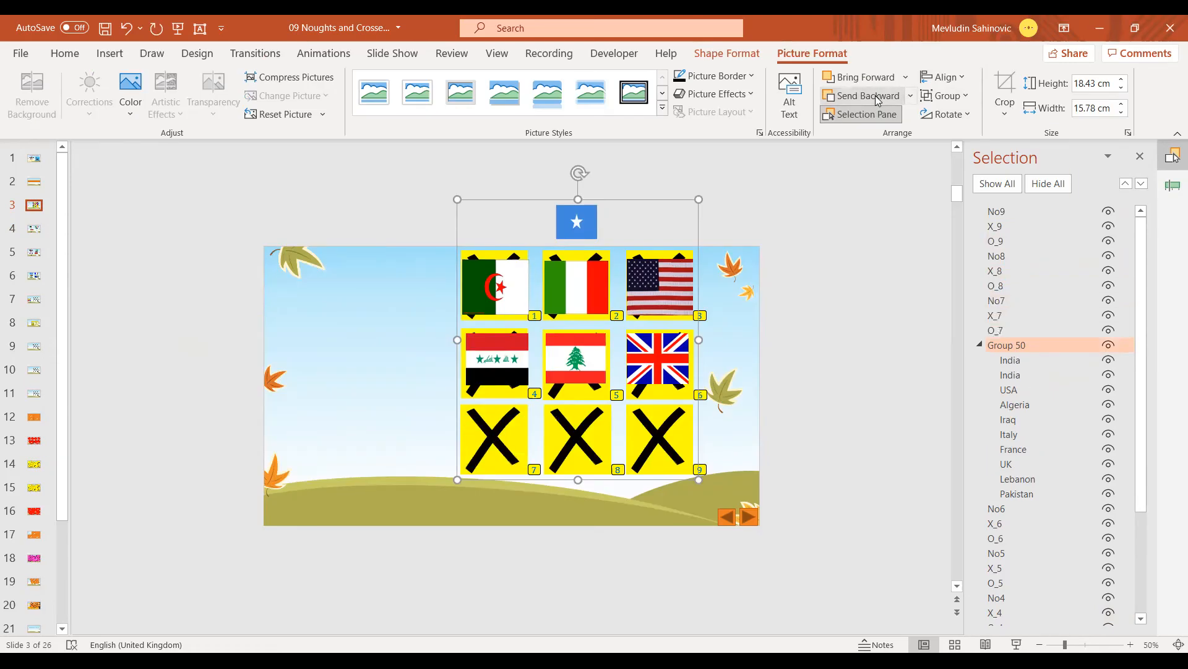
pyautogui.click(878, 96)
pyautogui.click(878, 96)
pyautogui.click(878, 96)
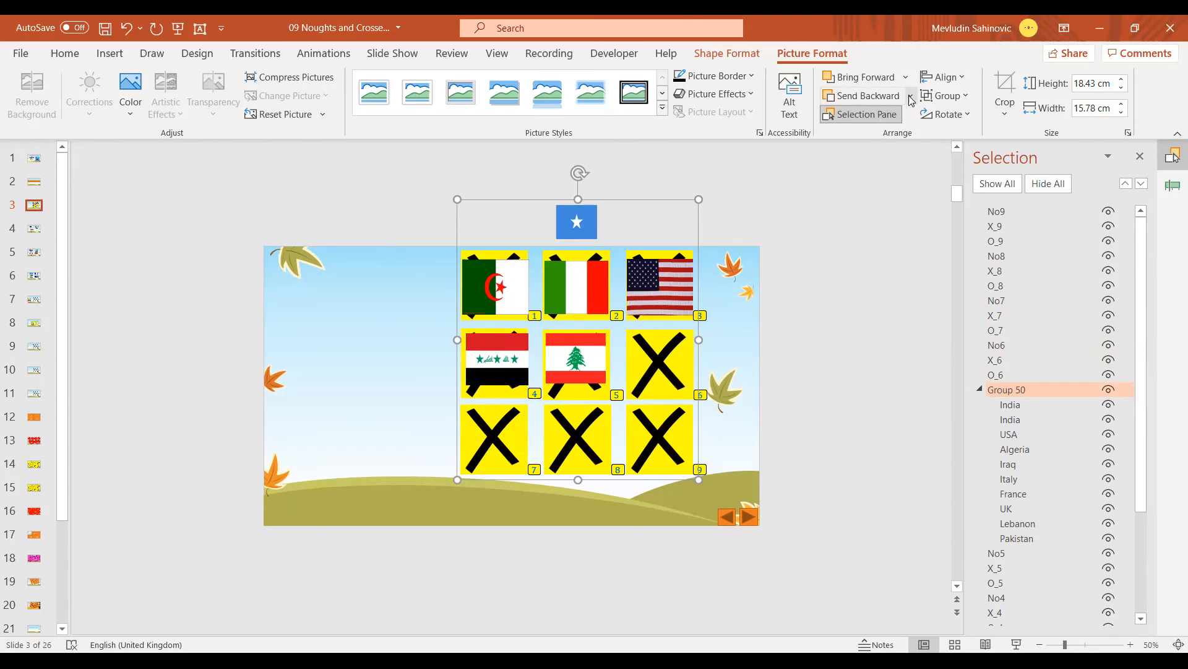
pyautogui.click(910, 96)
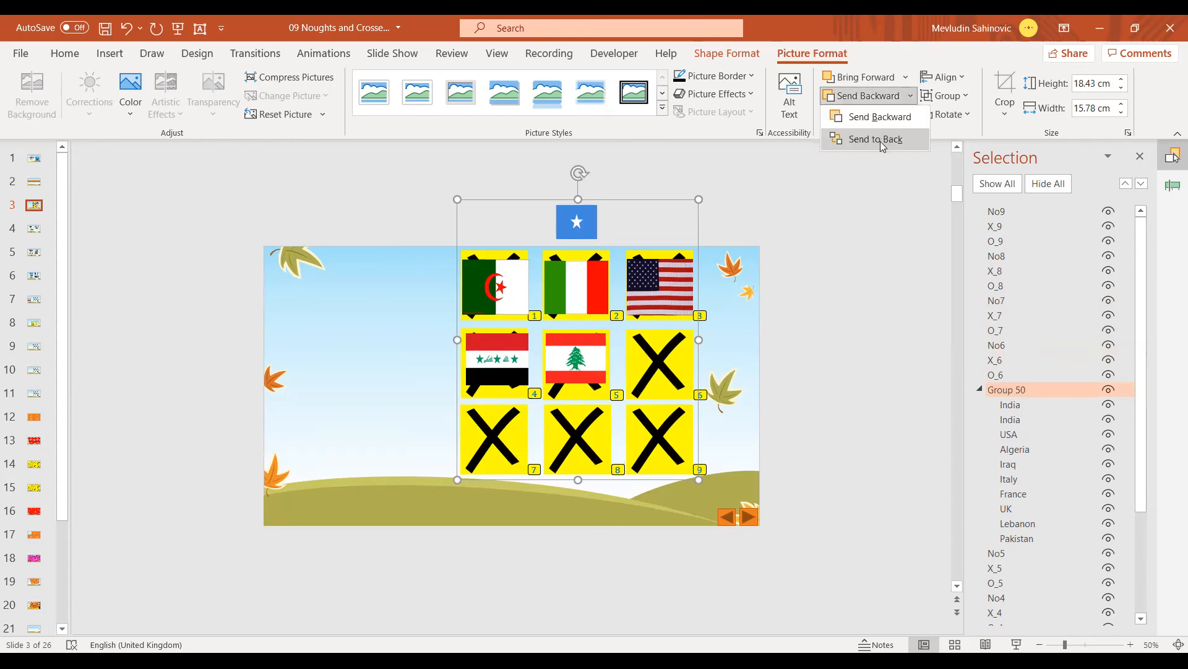
pyautogui.click(876, 139)
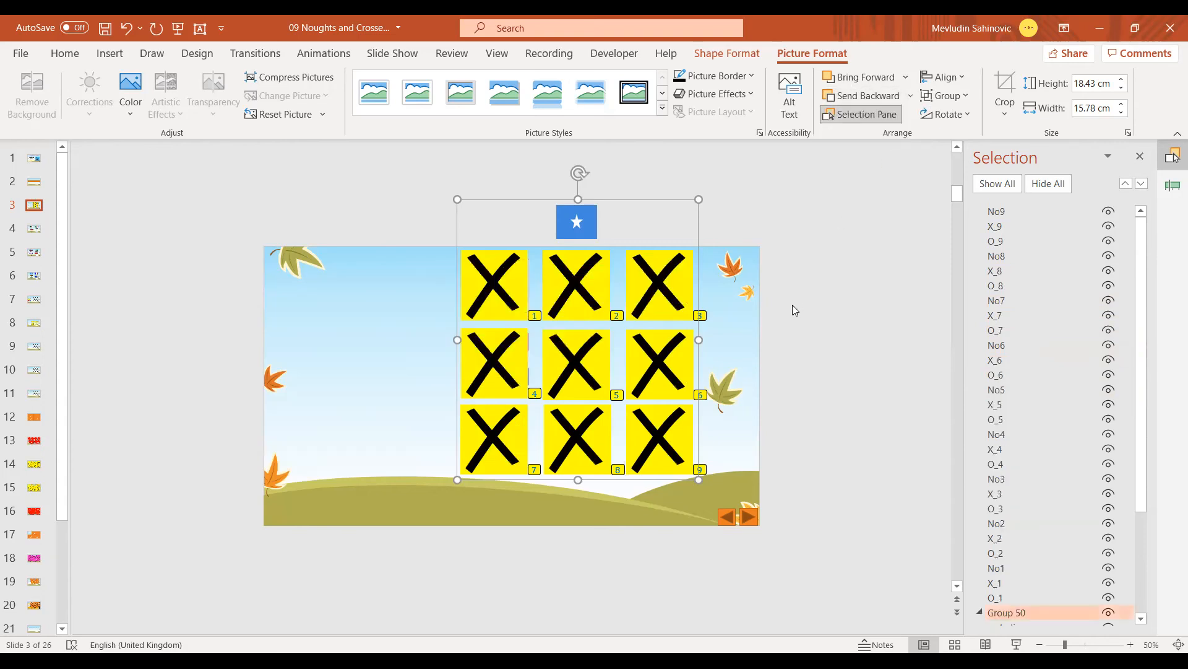
pyautogui.click(779, 347)
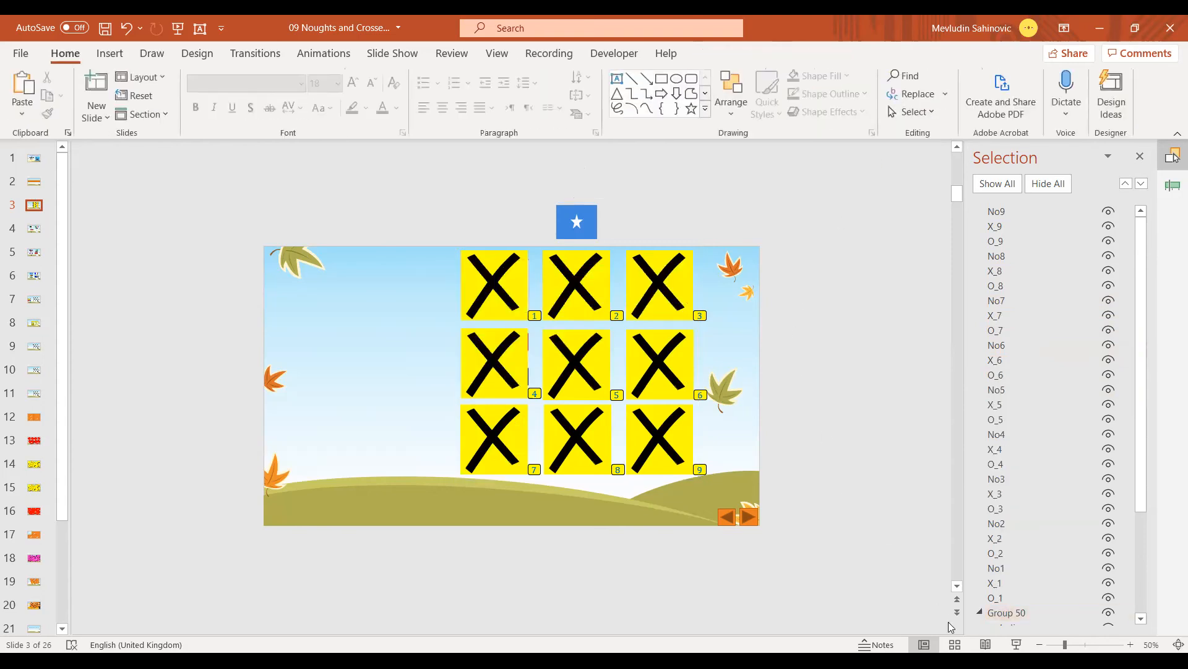
# Step: Play the current slide, mark squares 5, 3 and 7 with an X and square 2 with an O, and end the show
pyautogui.click(1017, 649)
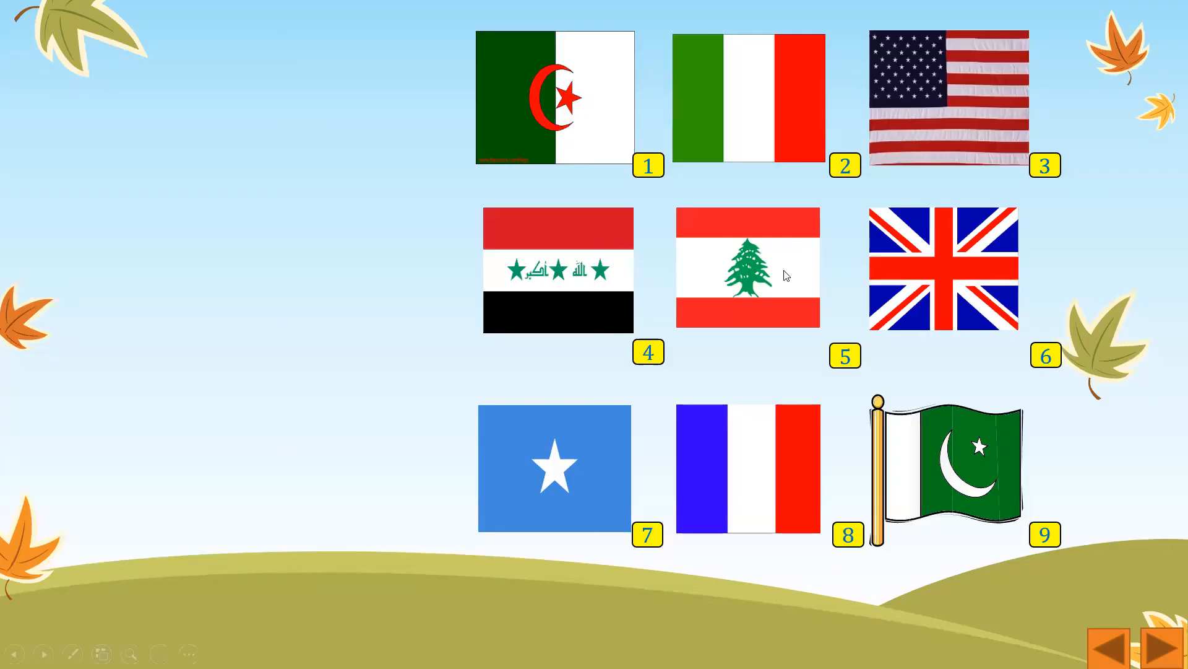
pyautogui.click(846, 354)
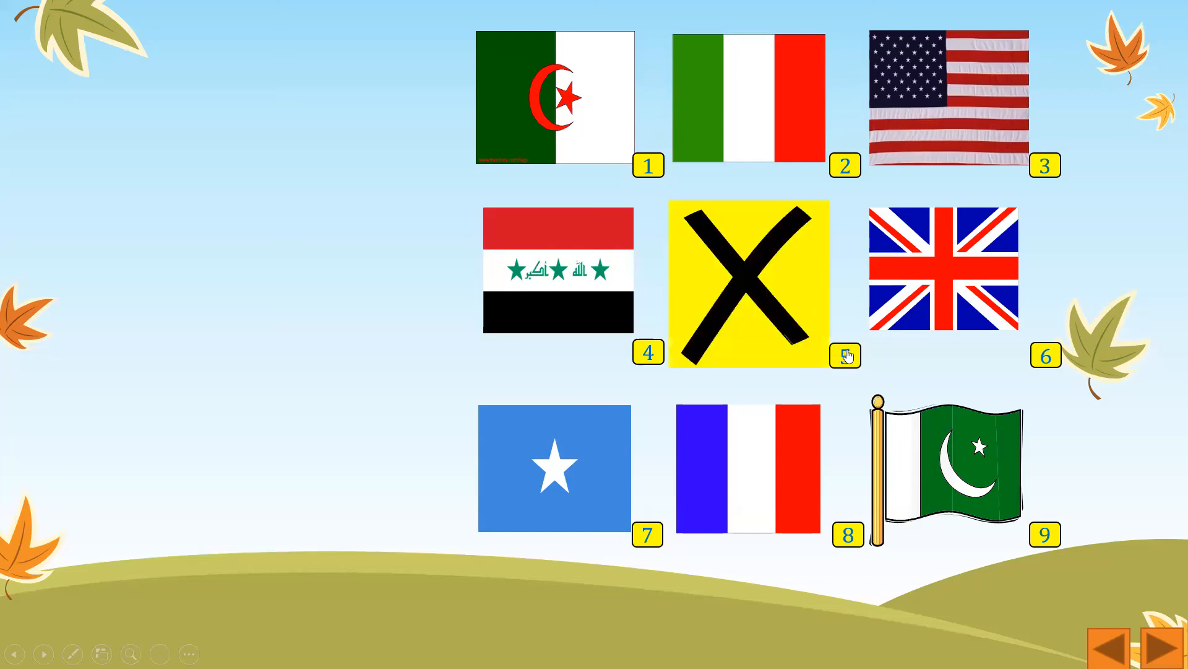
pyautogui.click(845, 167)
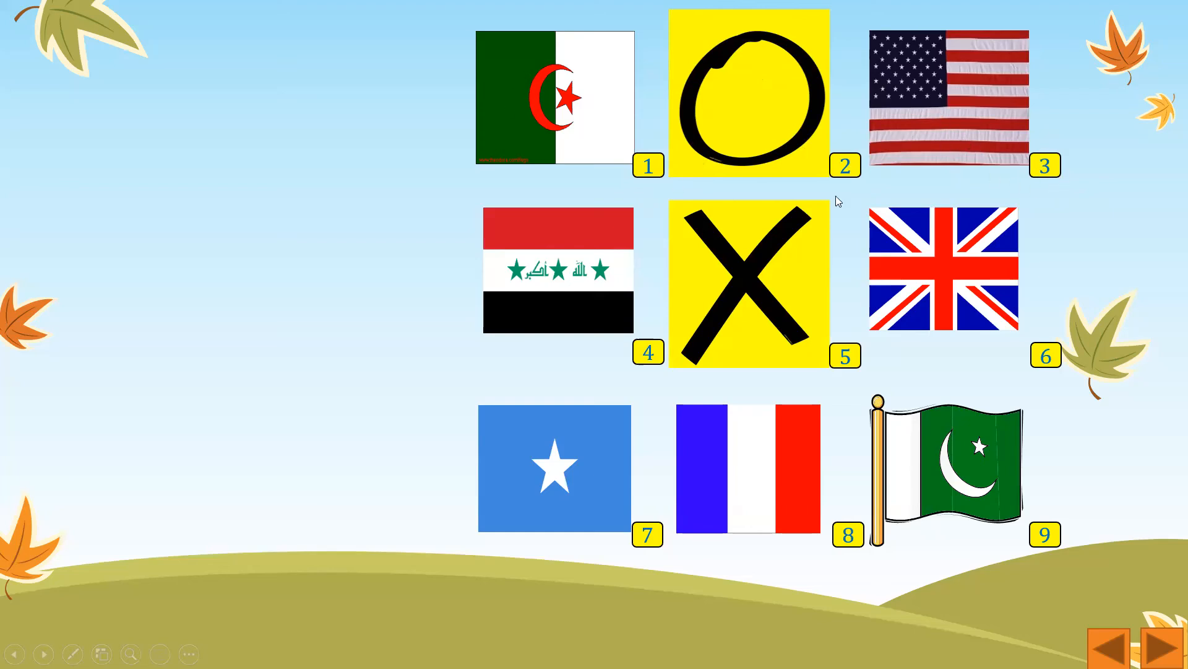
pyautogui.click(1038, 175)
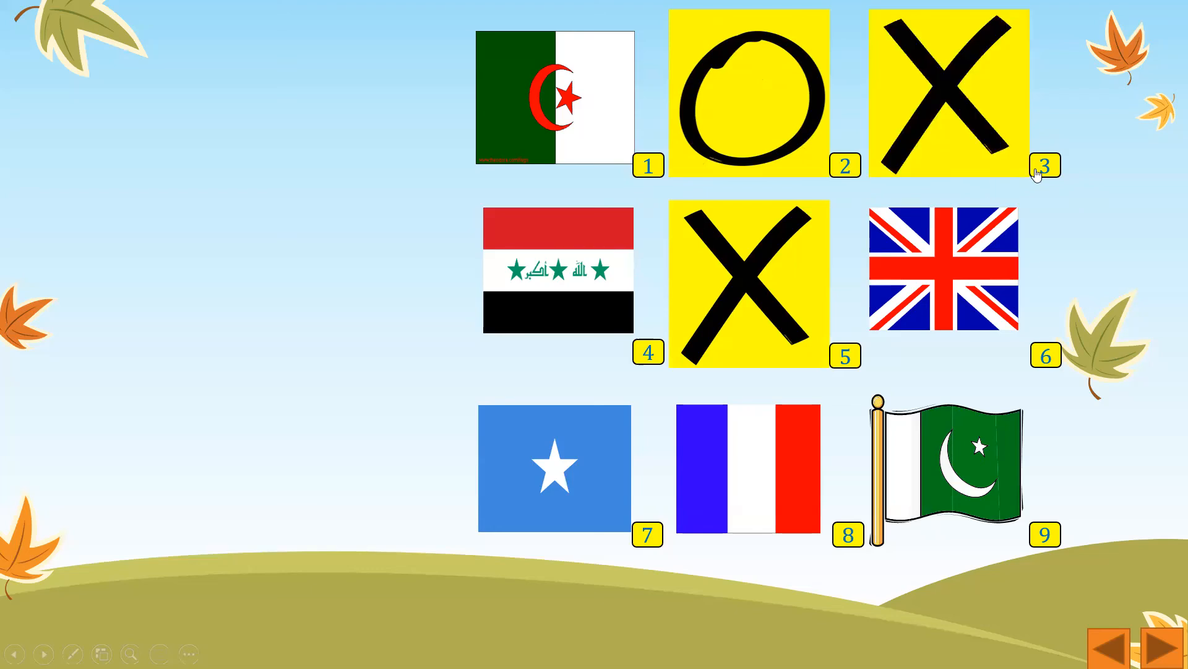
pyautogui.click(639, 540)
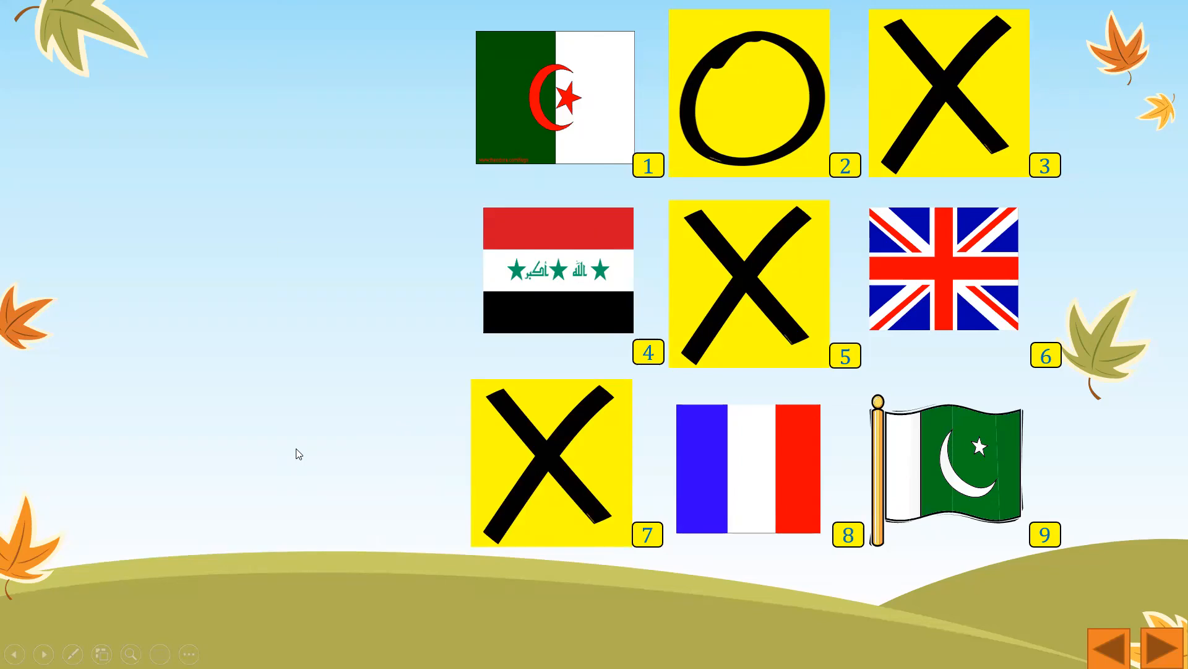
pyautogui.press('Escape')
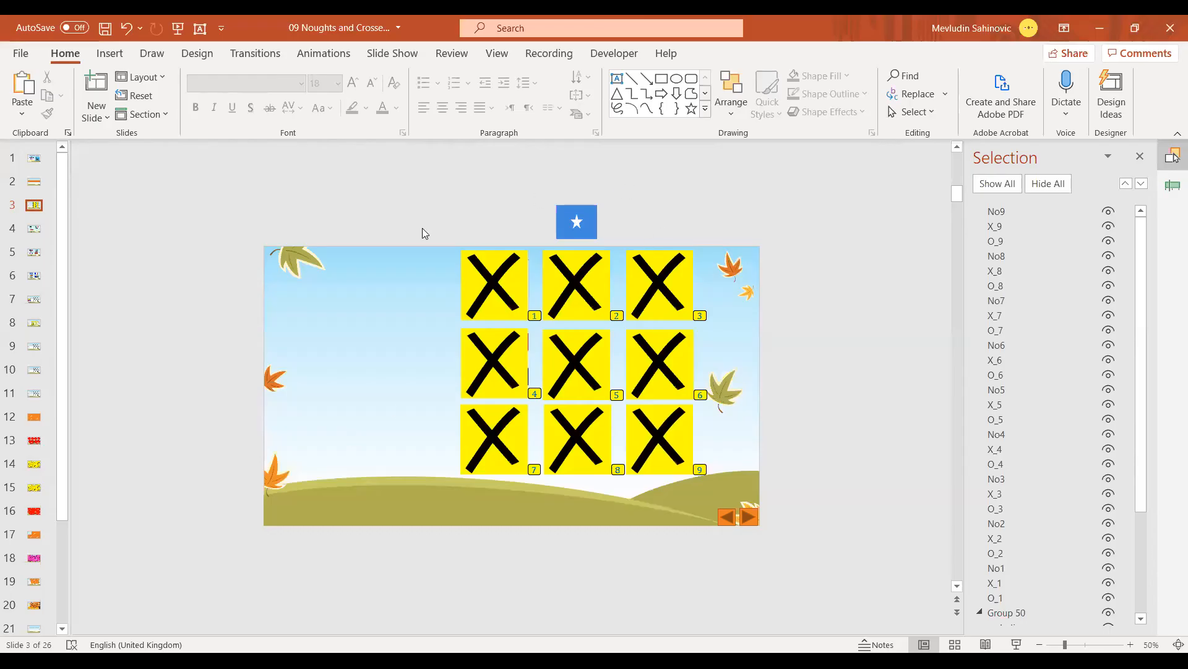
# Step: Select the group of flag pictures, and switch to Alarms & Clock to pause the stopwatch before returning to the presentation
pyautogui.click(577, 220)
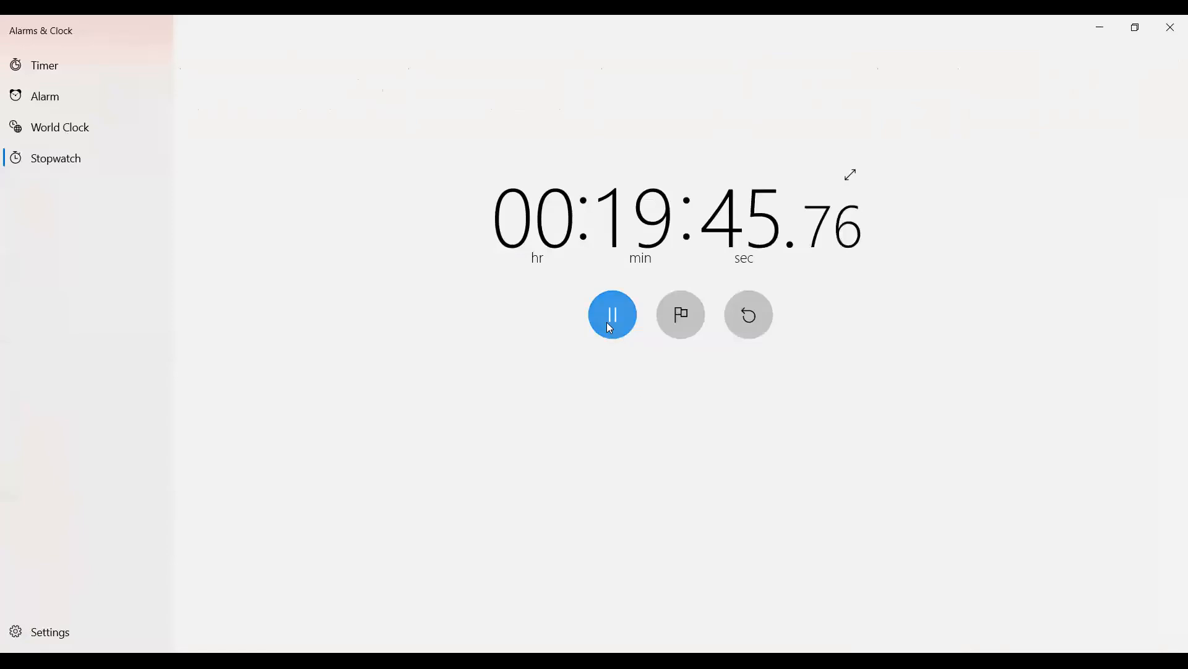
pyautogui.click(610, 326)
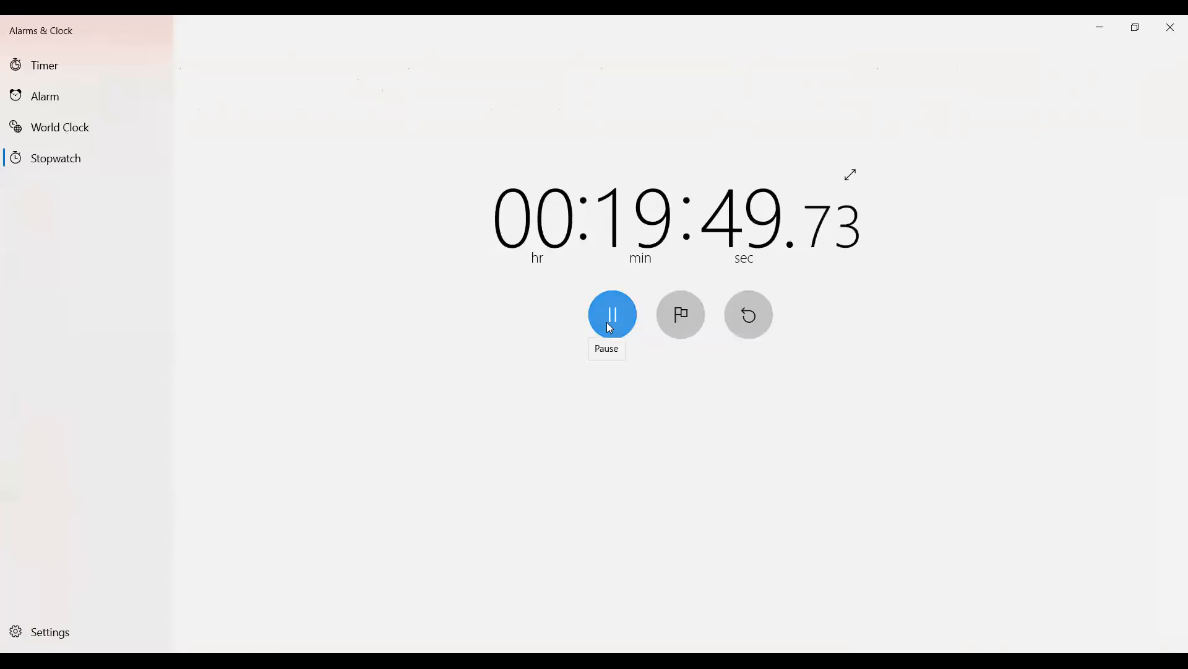
pyautogui.click(610, 327)
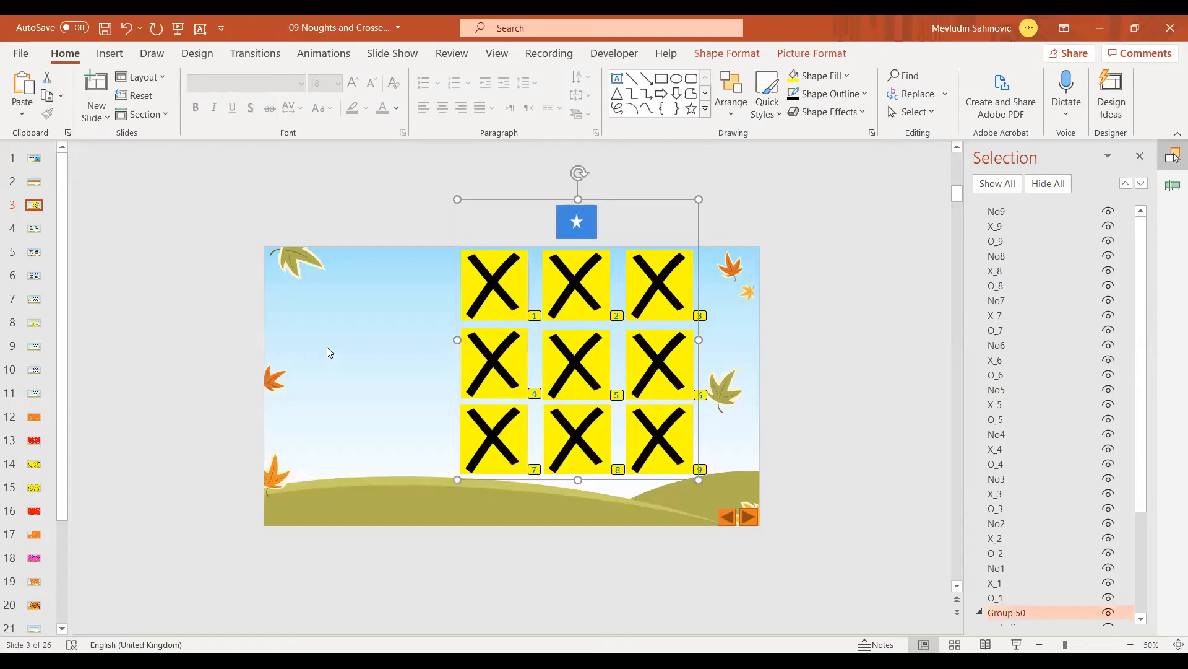
pyautogui.click(579, 217)
pyautogui.moveTo(578, 217)
pyautogui.mouseDown()
pyautogui.moveTo(456, 231)
pyautogui.moveTo(328, 223)
pyautogui.moveTo(512, 180)
pyautogui.moveTo(578, 208)
pyautogui.mouseUp()
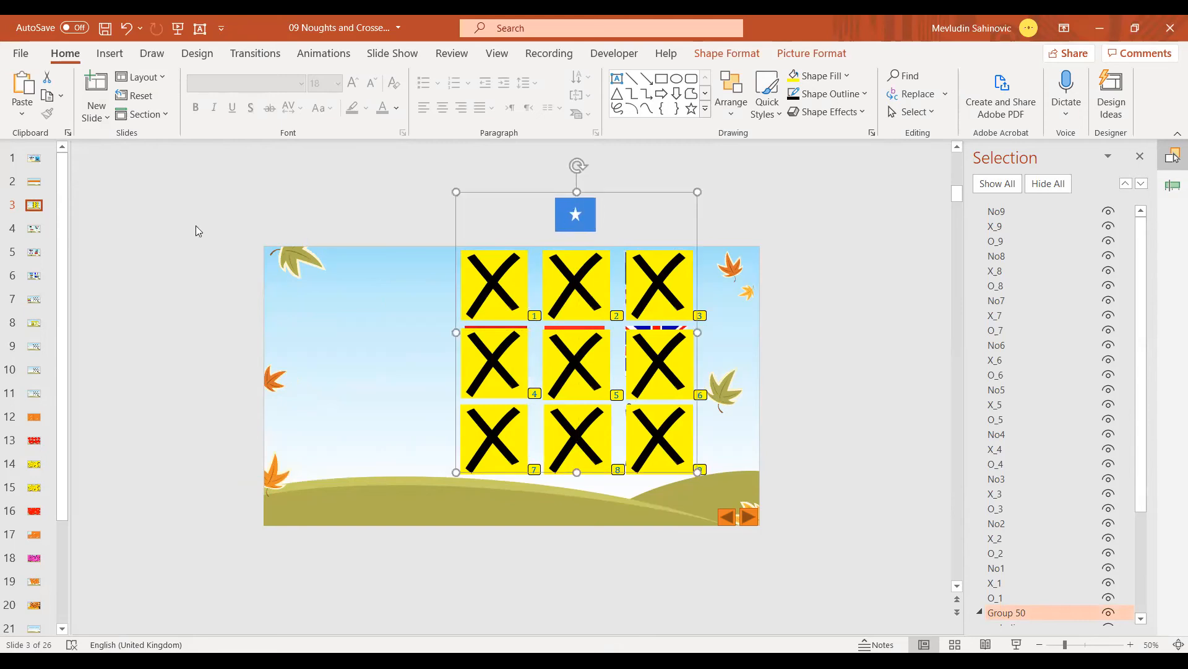
pyautogui.hotkey('ctrl', 'z')
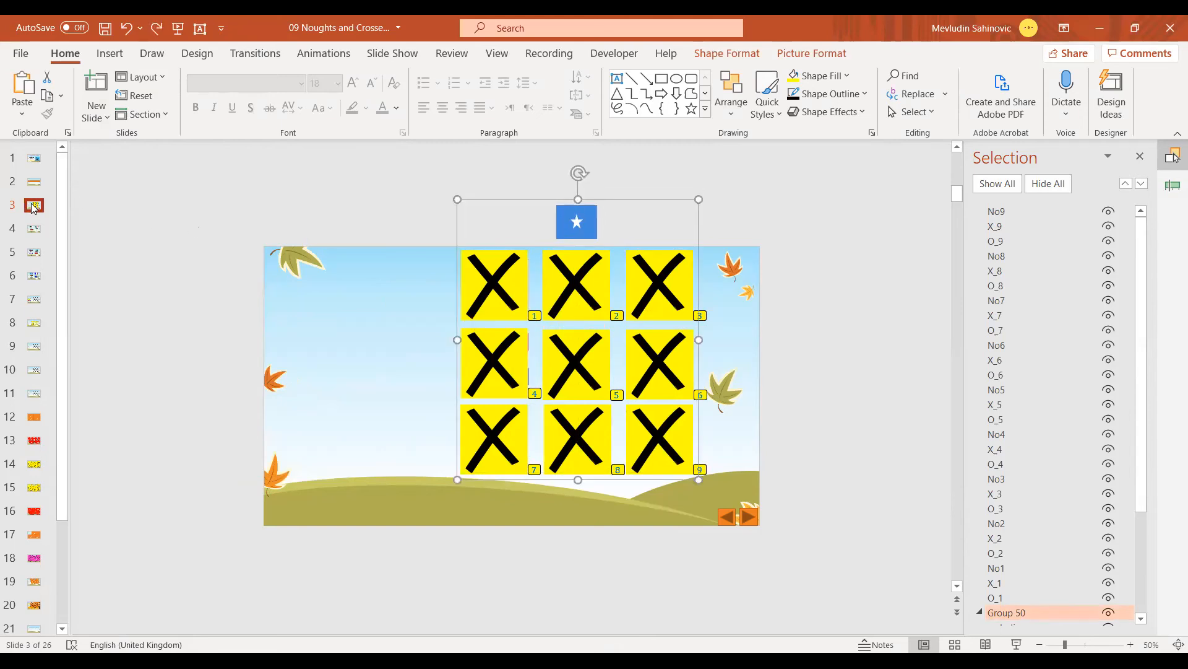
# Step: Duplicate slide 3, the noughts and crosses grid with the flags behind it
pyautogui.click(34, 207)
pyautogui.rightClick(34, 208)
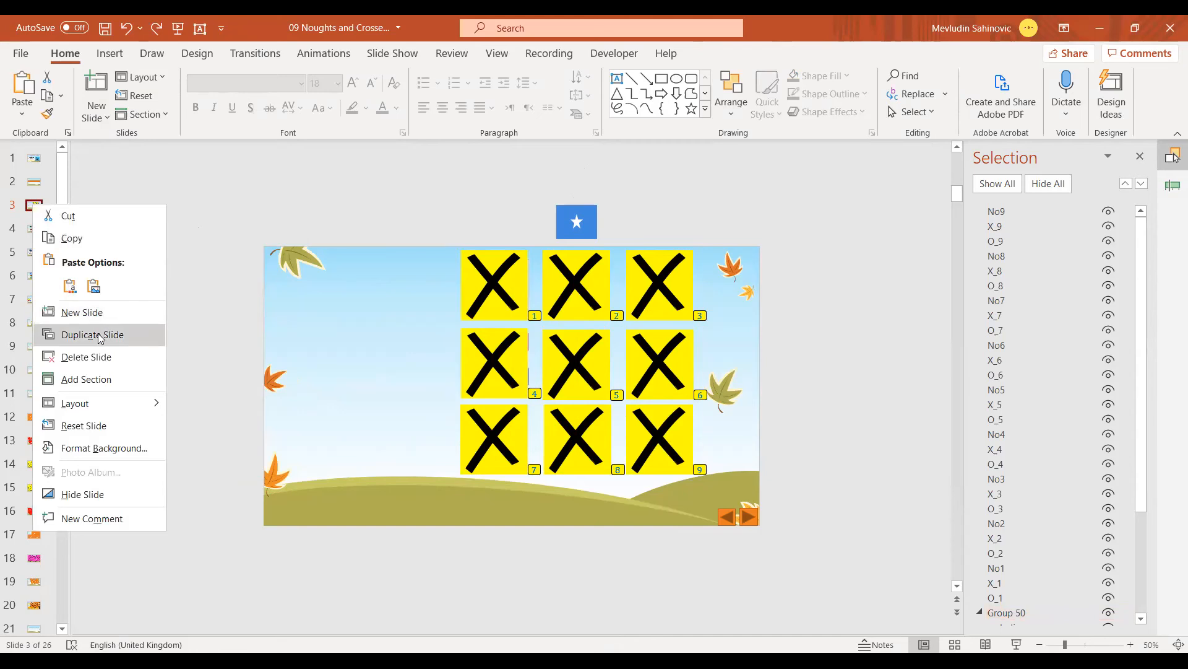
pyautogui.click(99, 335)
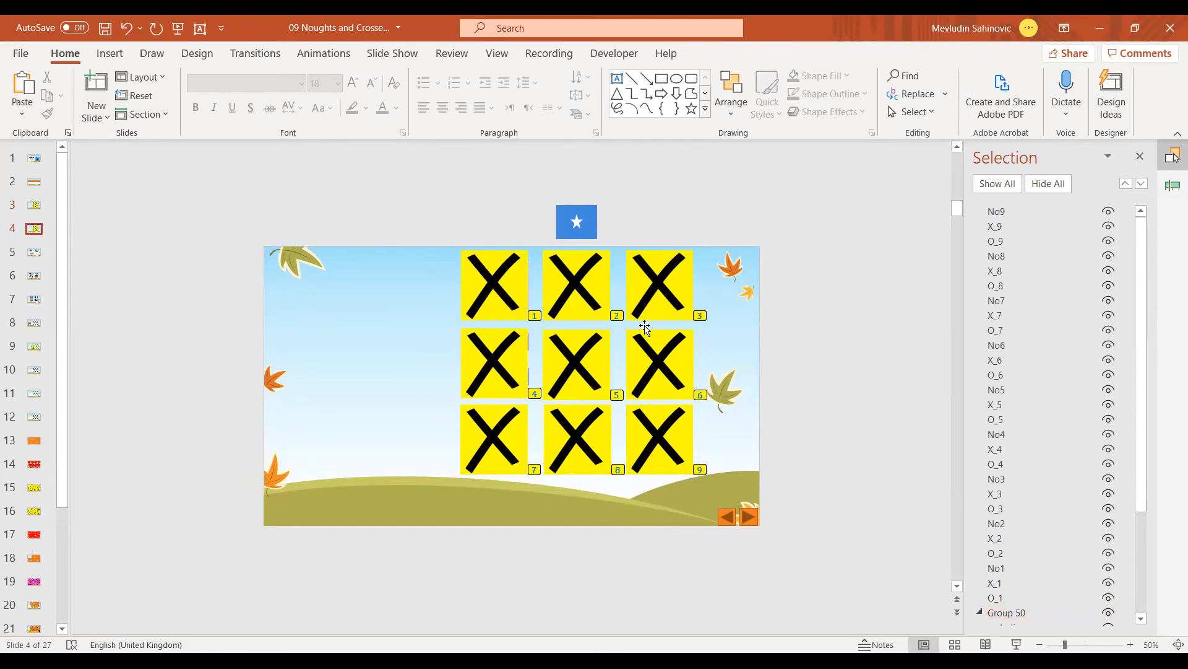